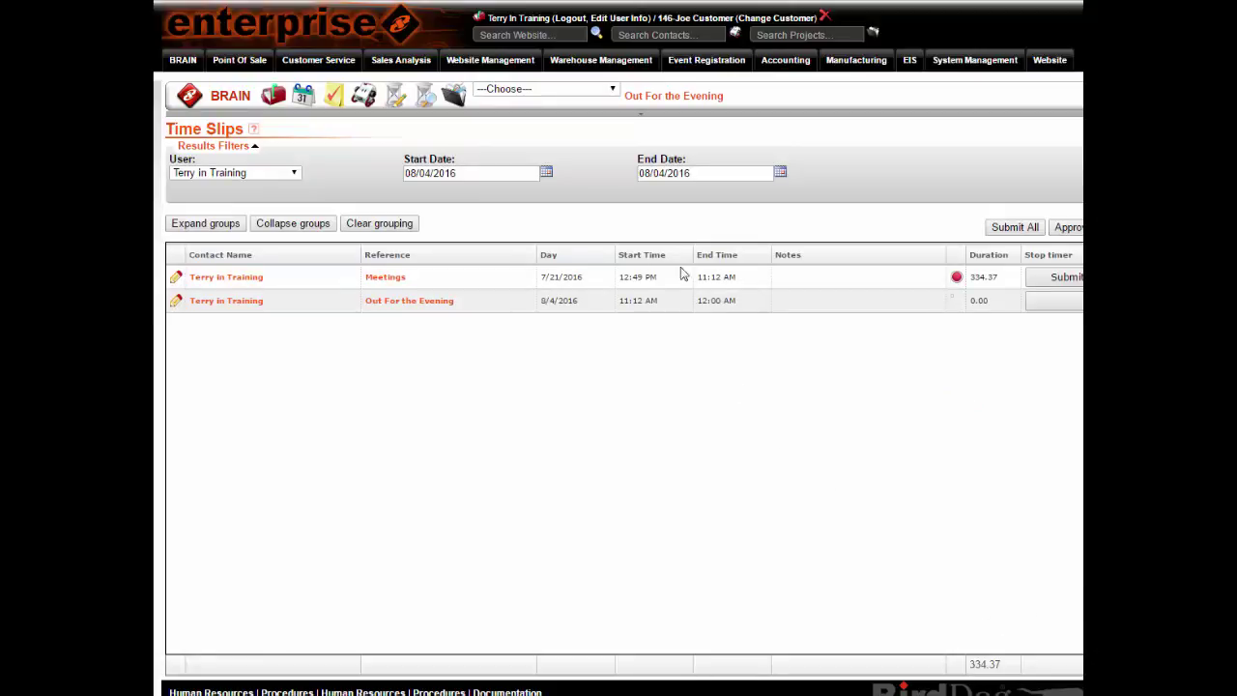
Step: Set the current time slip status to Non-Productive and open the task inbox
{"action": "left_click", "coordinate": [611, 90]}
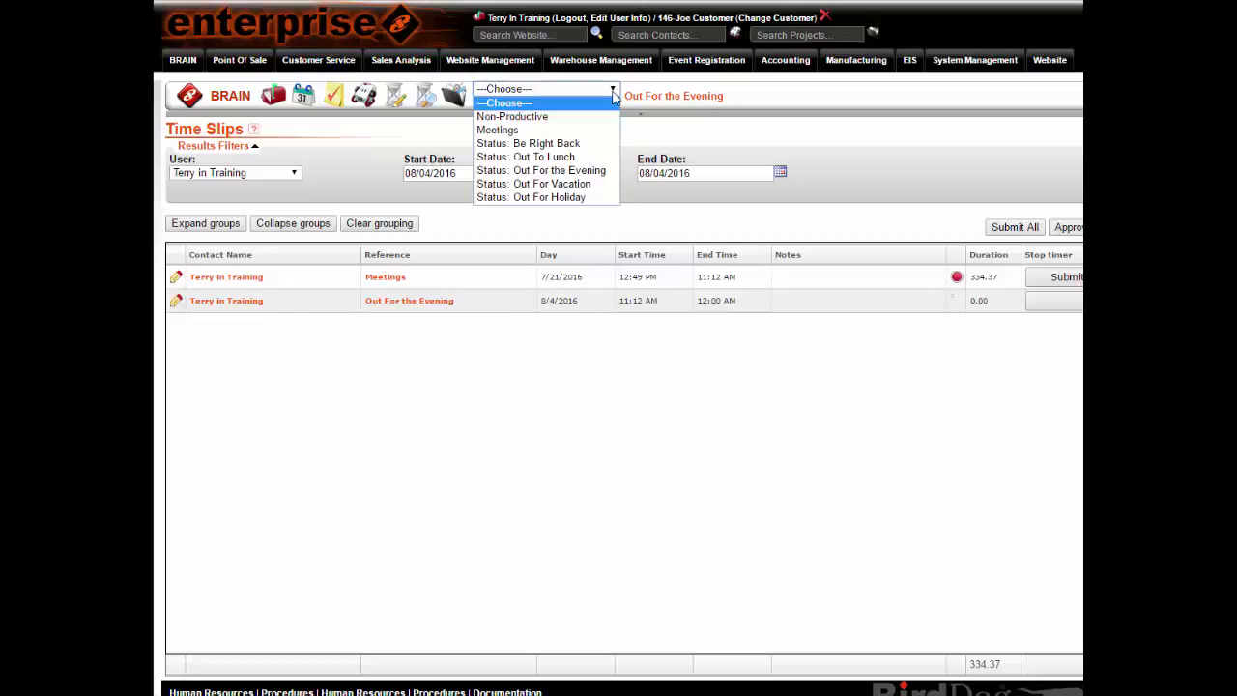
{"action": "left_click", "coordinate": [550, 117]}
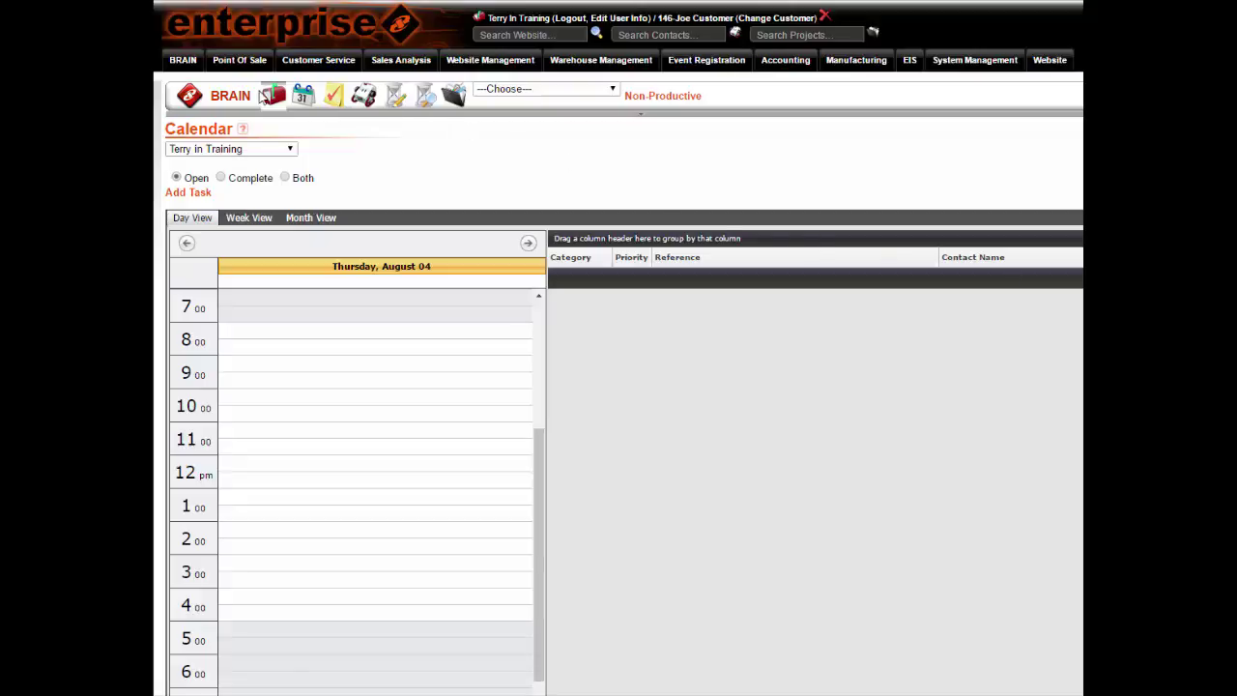
{"action": "left_click", "coordinate": [273, 95]}
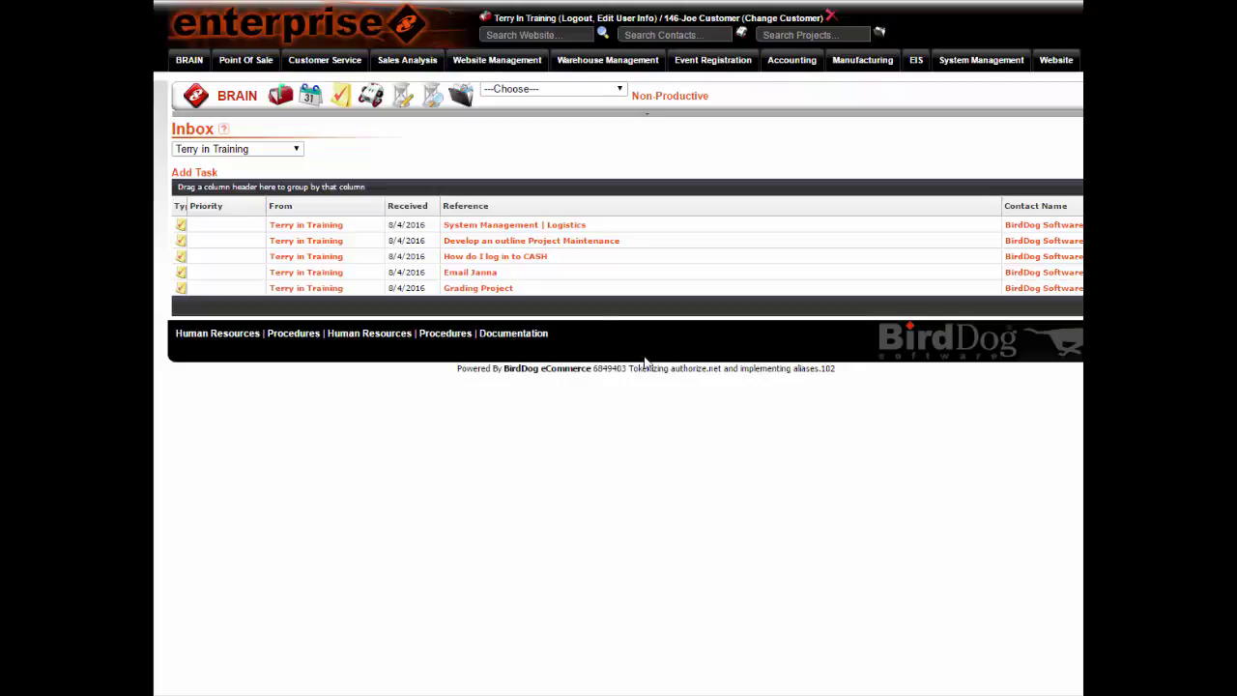
Step: Acknowledge the System Management | Logistics inbox task, schedule it for 08/05/2016 and save it
{"action": "left_click", "coordinate": [571, 227]}
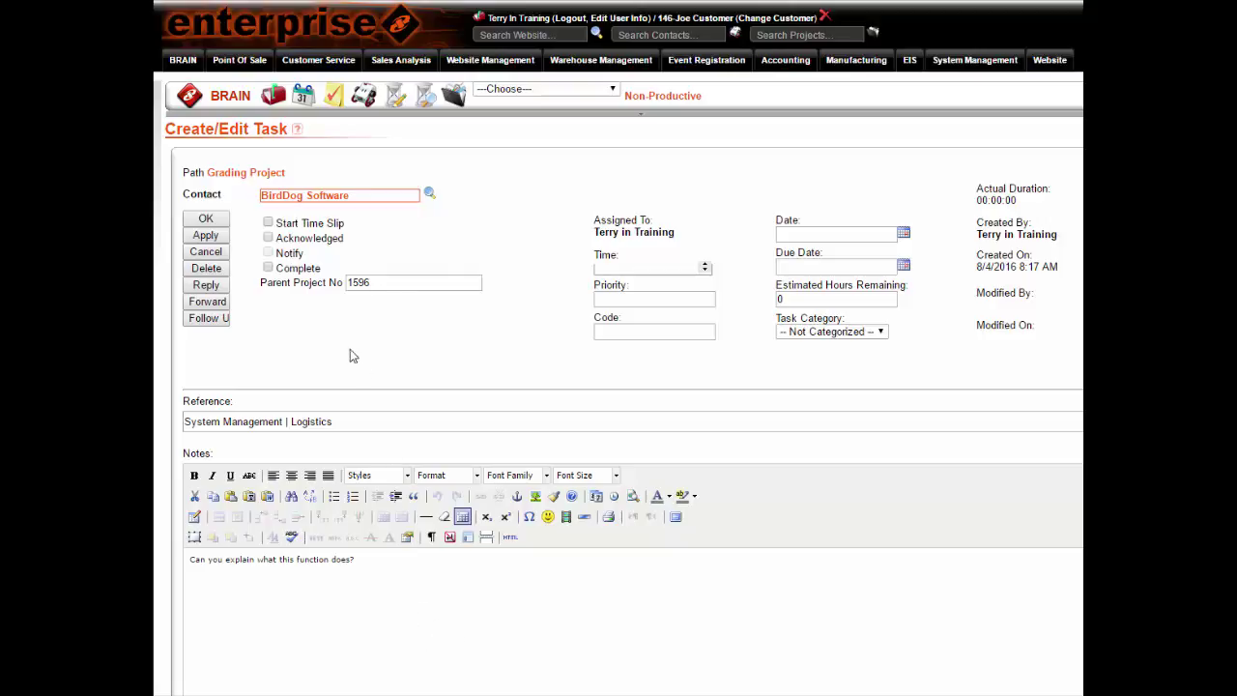
{"action": "left_click", "coordinate": [269, 238]}
{"action": "left_click", "coordinate": [902, 235]}
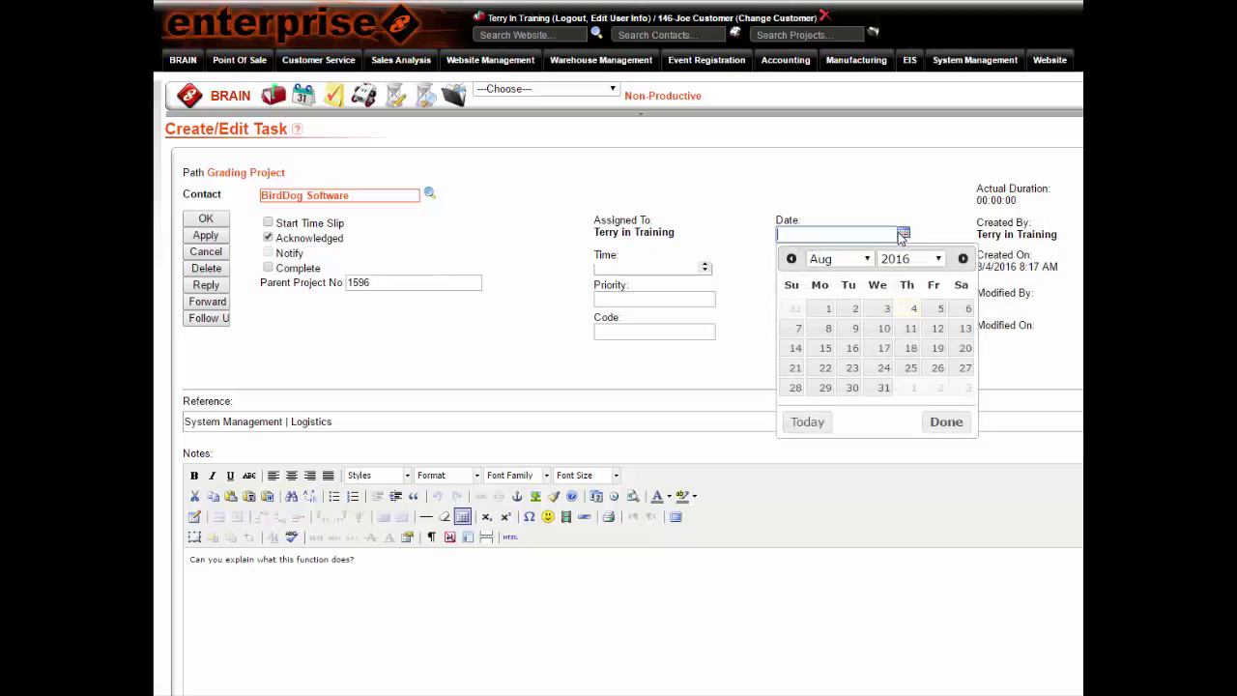
{"action": "left_click", "coordinate": [942, 310]}
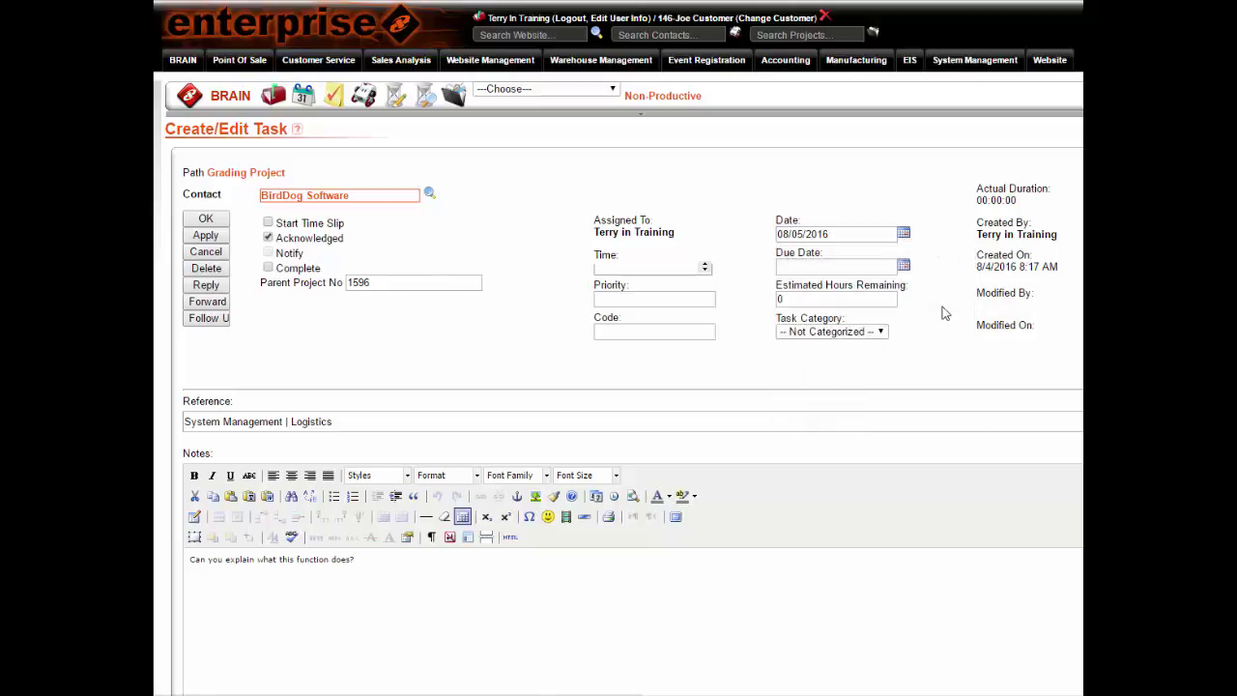
{"action": "left_click", "coordinate": [204, 220]}
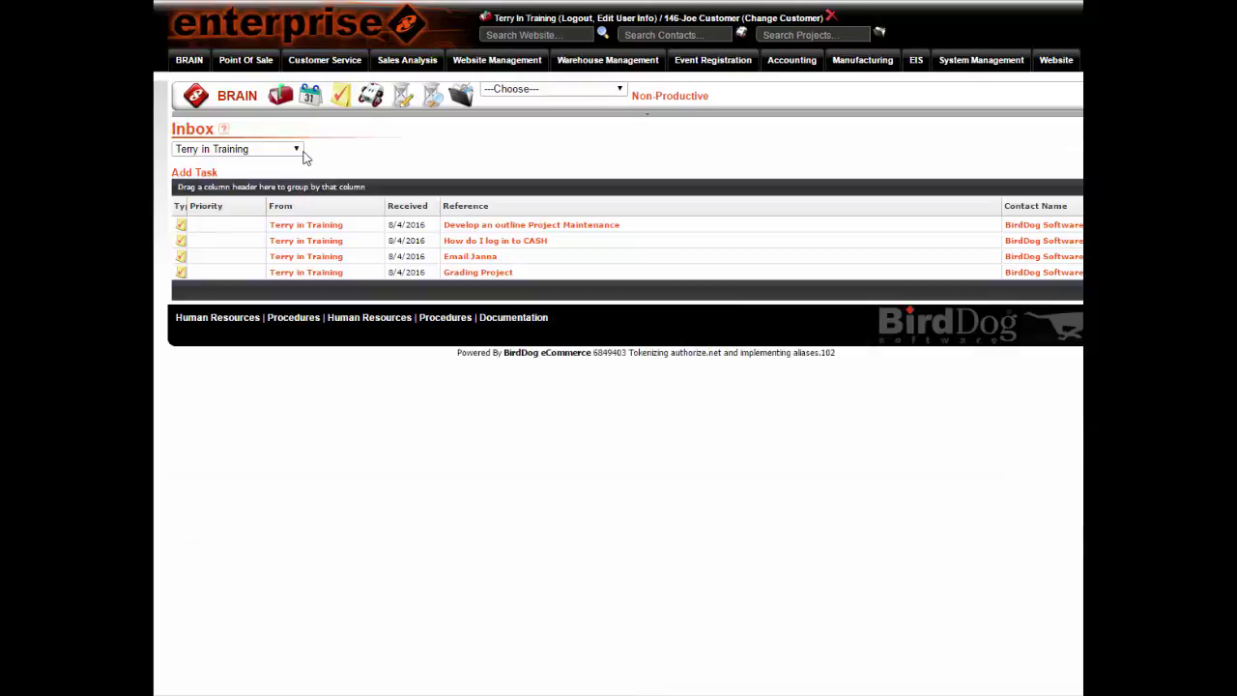
Step: Check the calendar's day view for Friday, August 05 to look for the scheduled task
{"action": "left_click", "coordinate": [310, 98]}
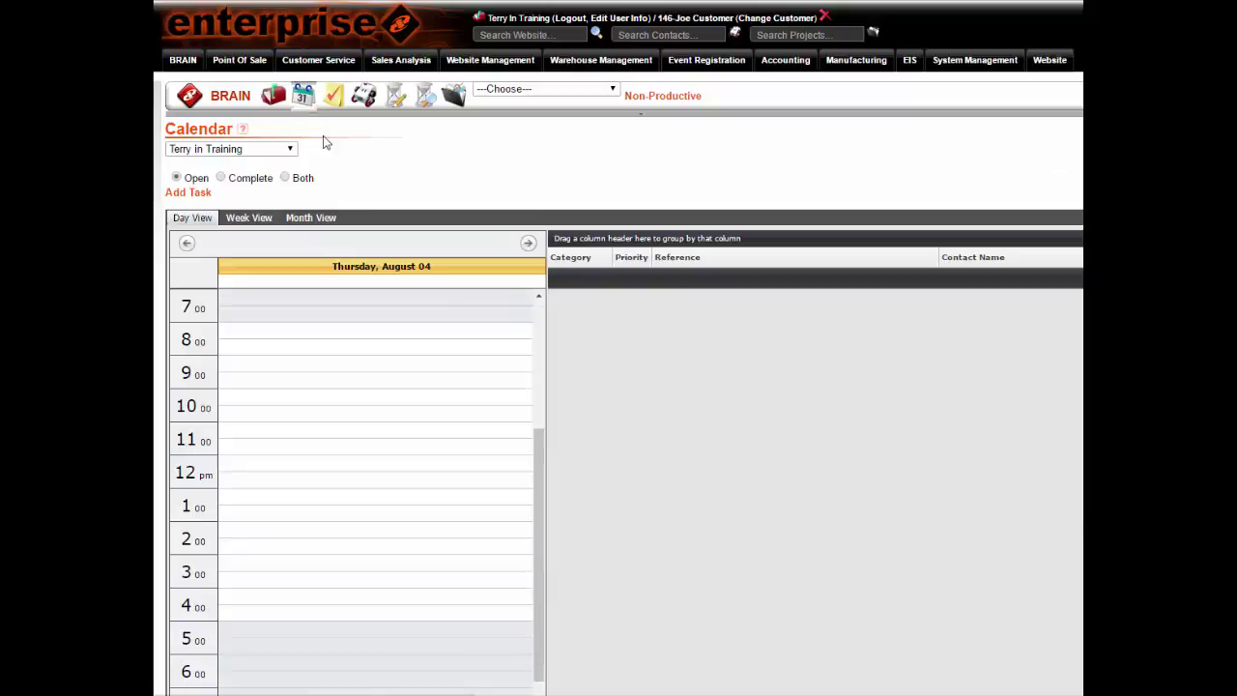
{"action": "left_click", "coordinate": [526, 244]}
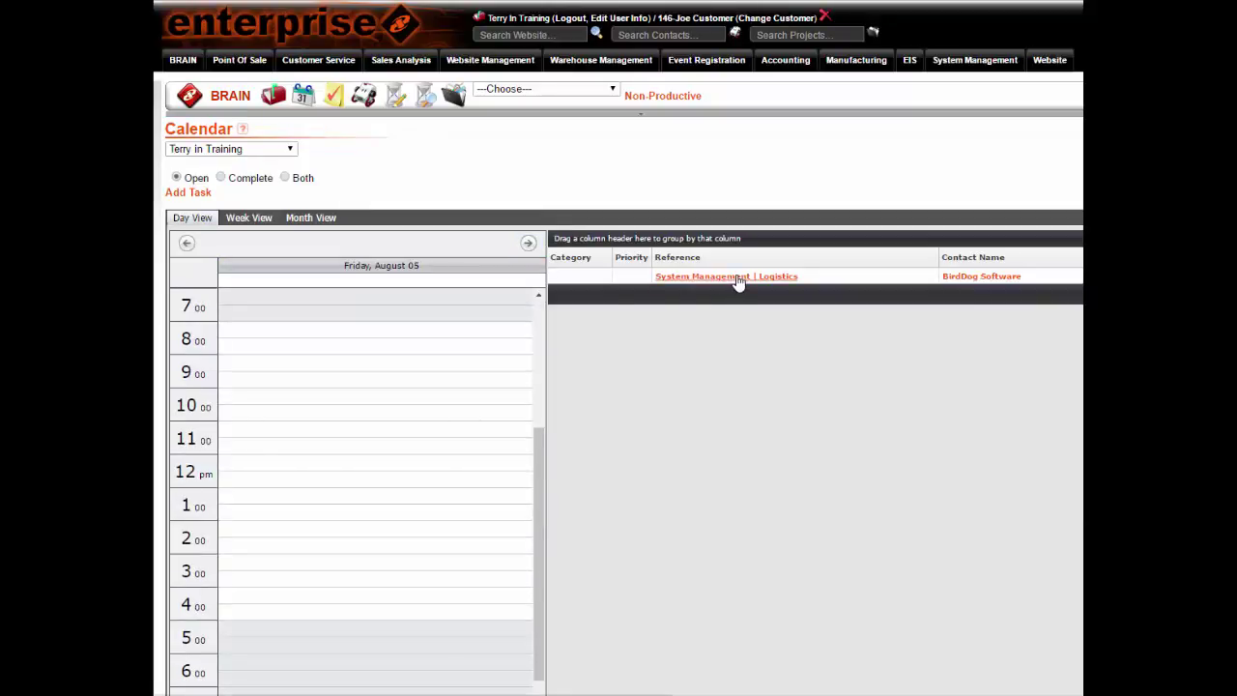
Step: Acknowledge and save the Develop an outline Project Maintenance inbox task without a date, and display the to-do list
{"action": "left_click", "coordinate": [274, 101]}
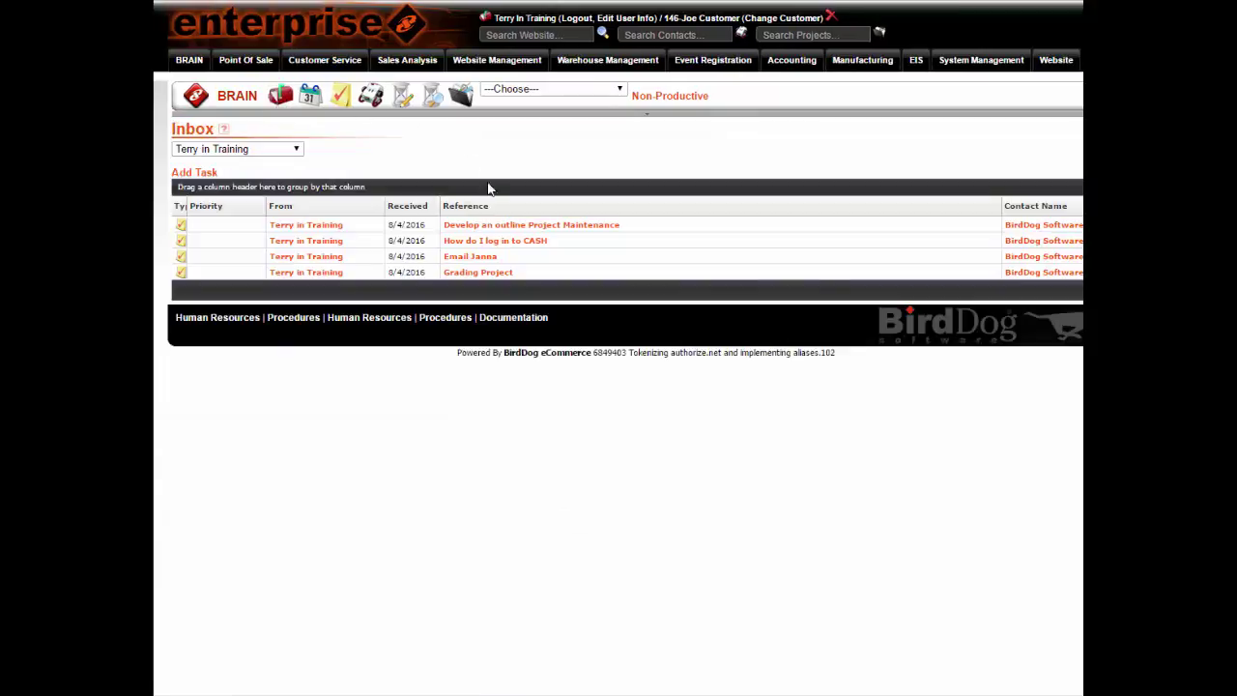
{"action": "left_click", "coordinate": [536, 228]}
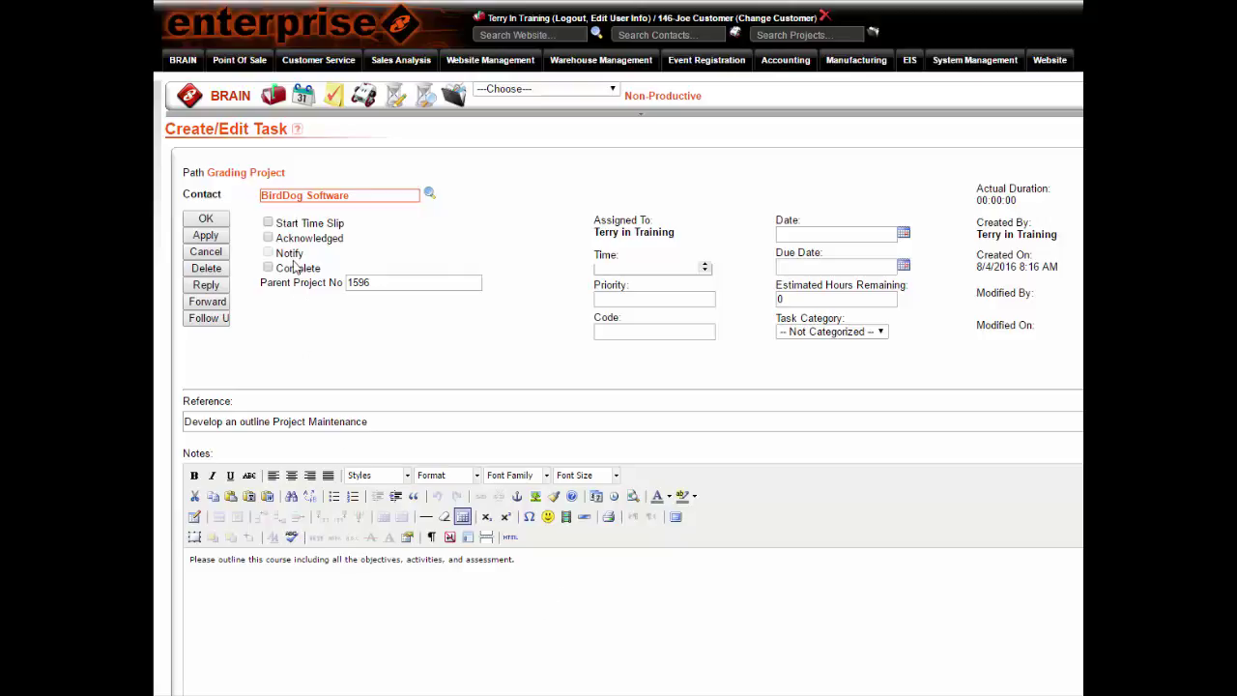
{"action": "left_click", "coordinate": [269, 238]}
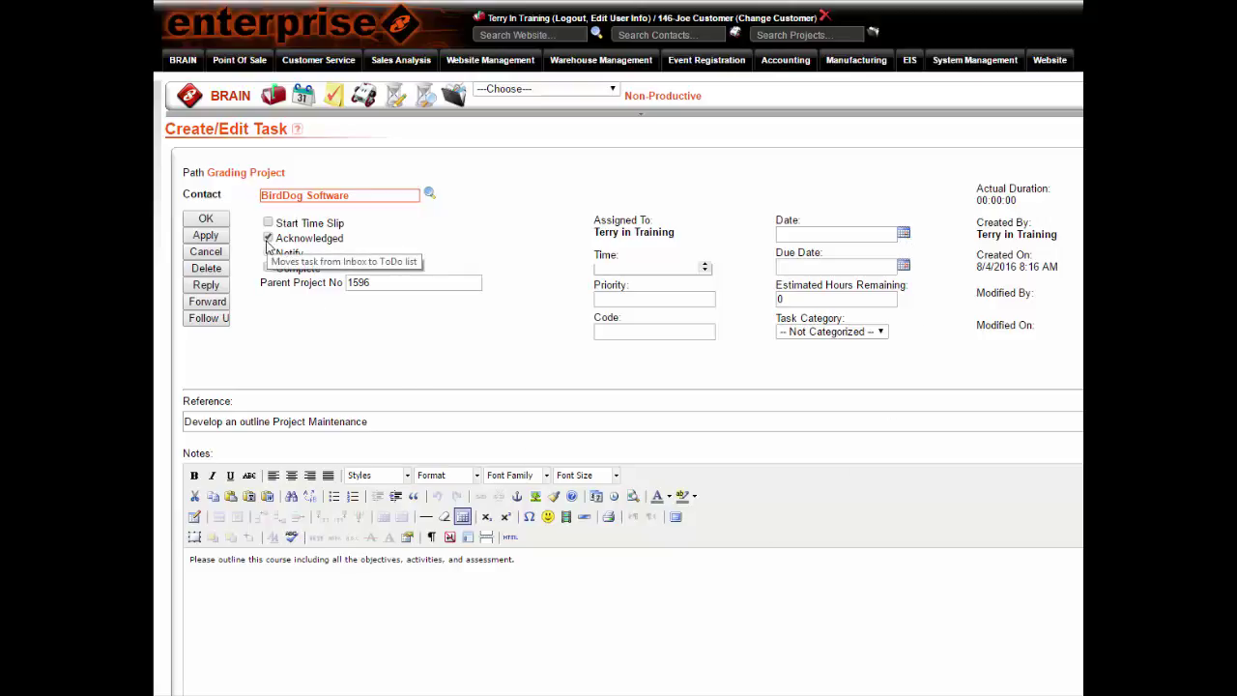
{"action": "left_click", "coordinate": [208, 219]}
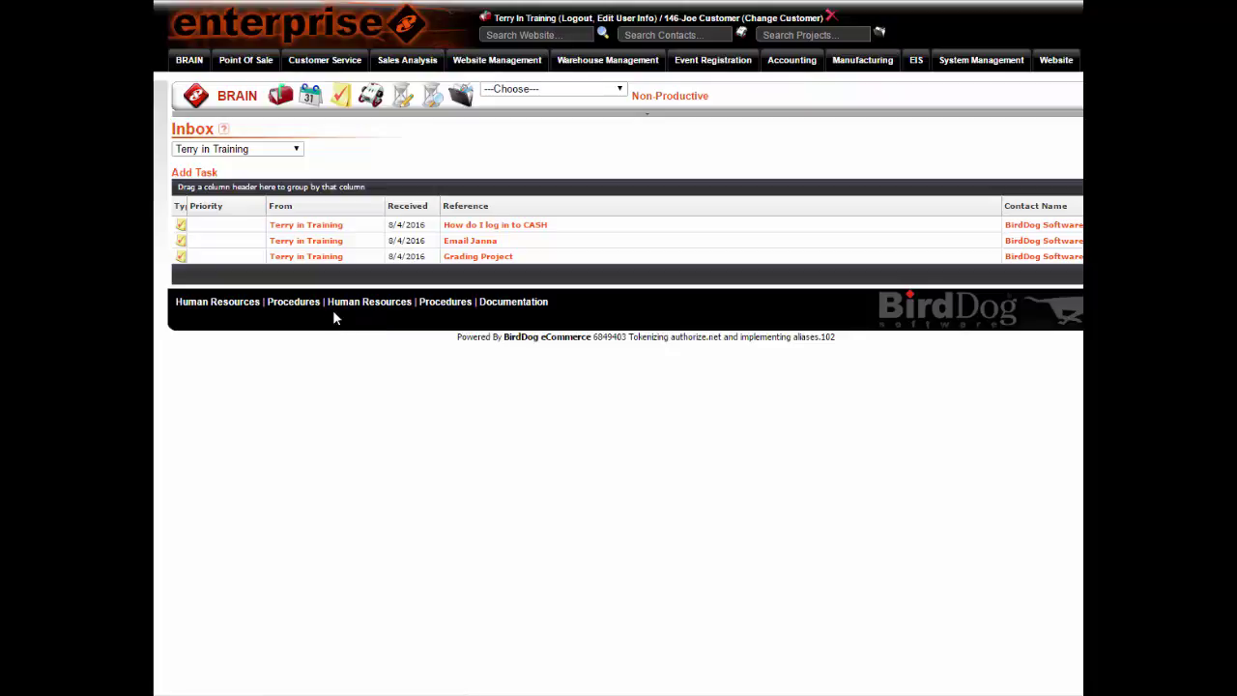
{"action": "left_click", "coordinate": [341, 97]}
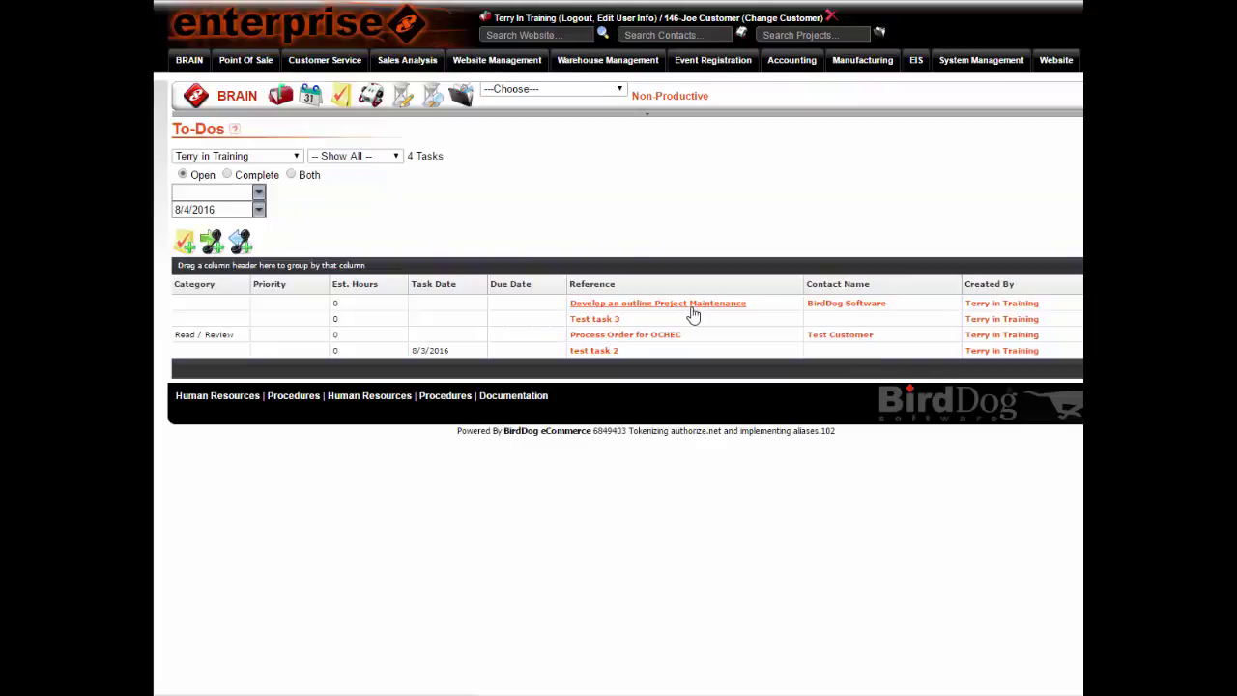
Step: Open the How do I log in to CASH inbox task, acknowledge it, start its time slip and begin a reply
{"action": "mouse_move", "coordinate": [246, 60]}
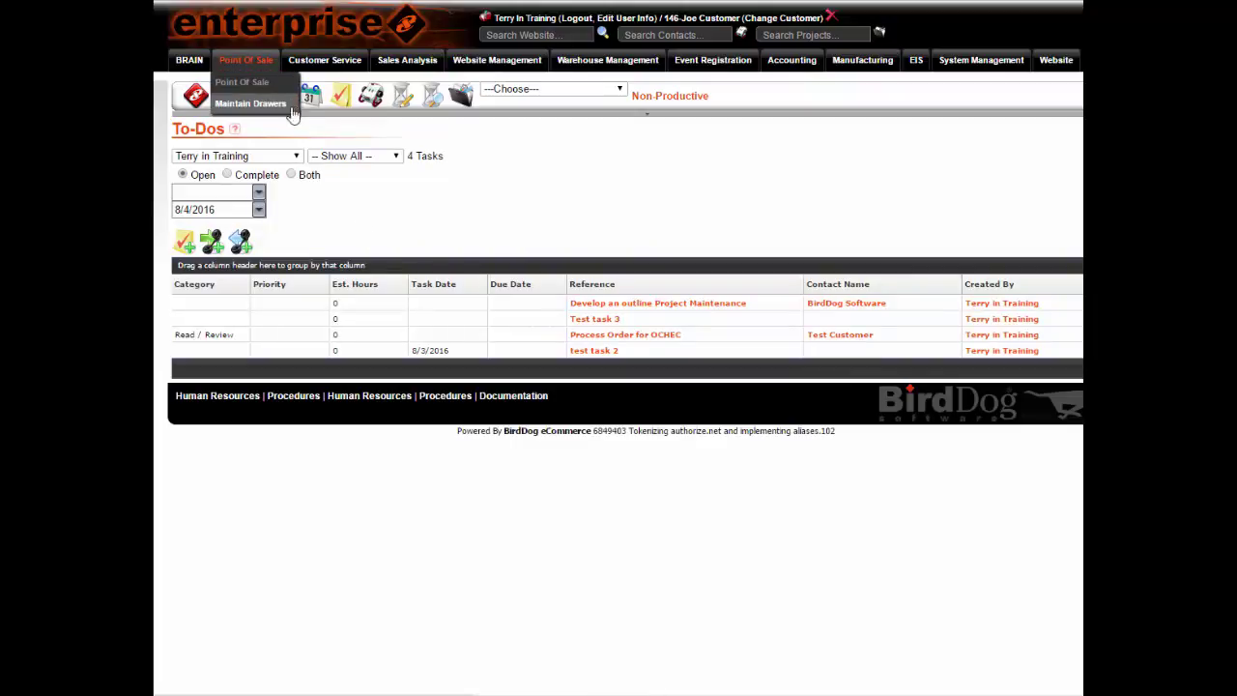
{"action": "left_click", "coordinate": [282, 96]}
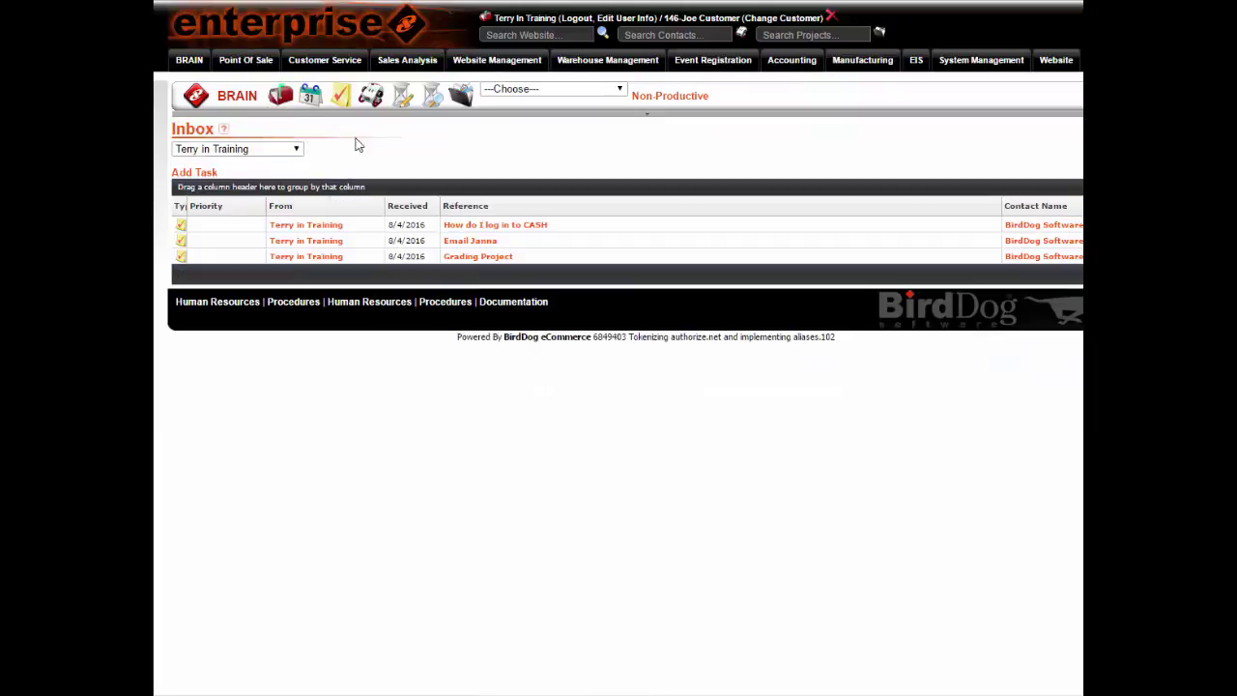
{"action": "left_click", "coordinate": [521, 228]}
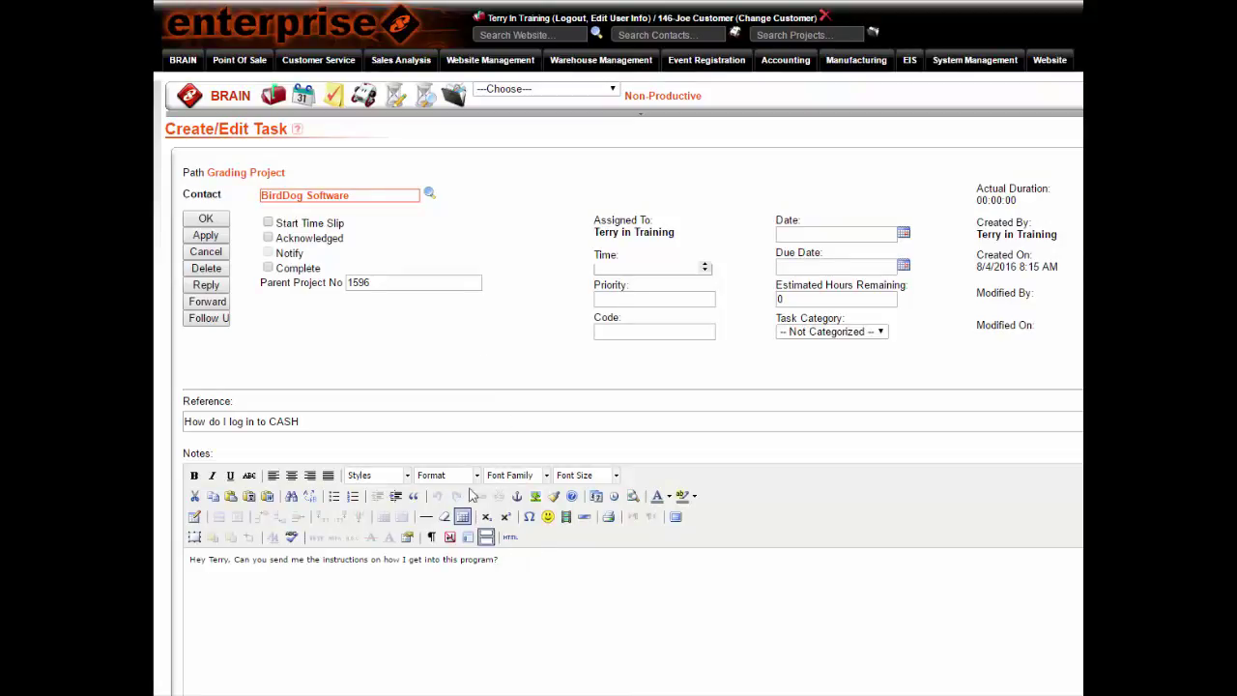
{"action": "left_click", "coordinate": [268, 239]}
{"action": "left_click", "coordinate": [269, 228]}
{"action": "left_click", "coordinate": [204, 289]}
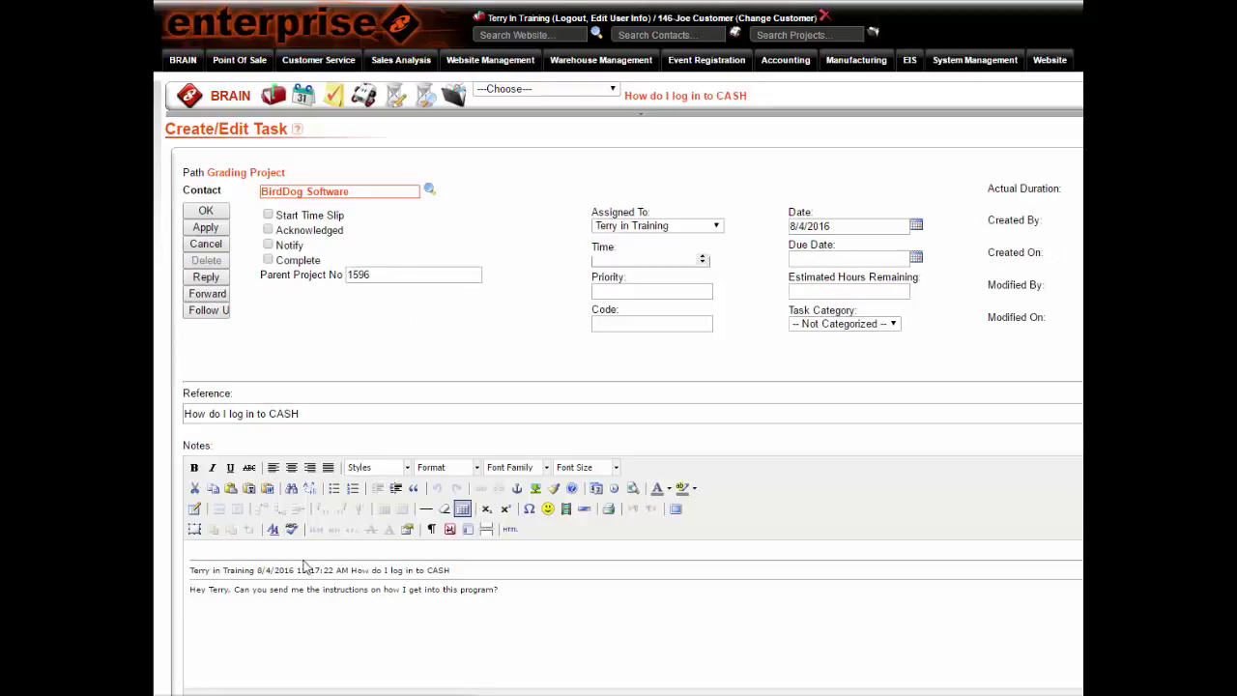
Step: Write a reply note saying to enter the user name and password in the login screen and whom to call about forgotten credentials, and submit it
{"action": "left_click", "coordinate": [299, 549]}
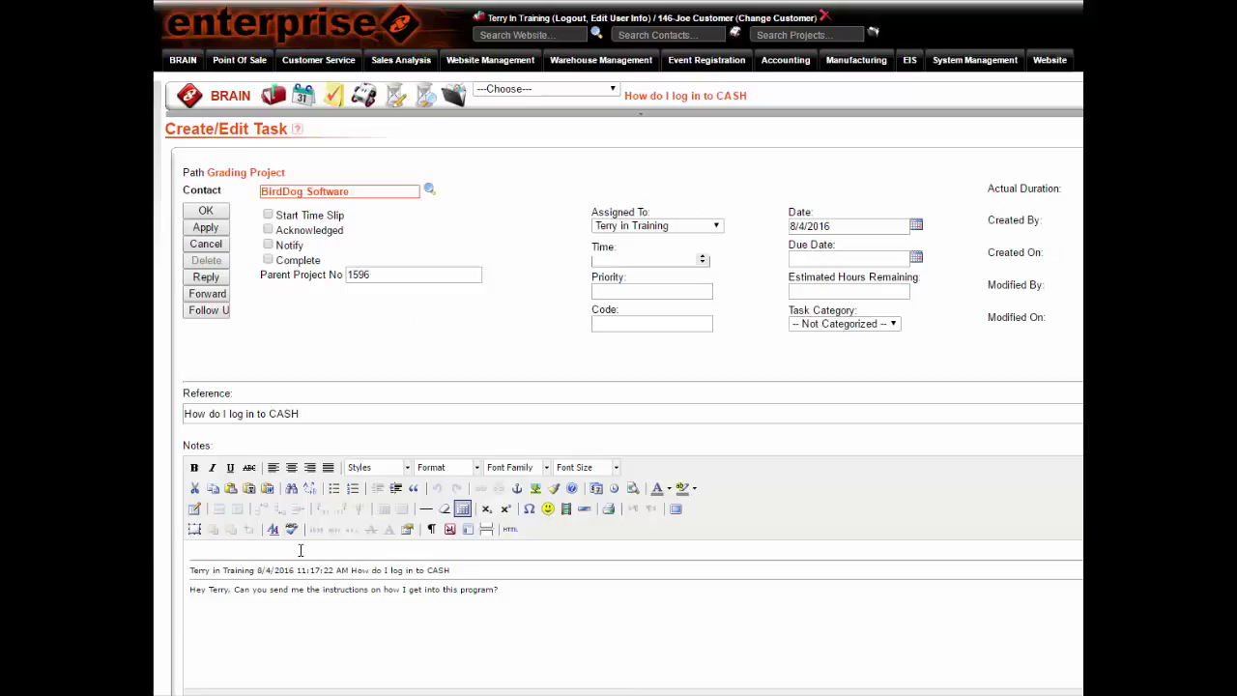
{"action": "type", "text": "Enter your user name and passw"}
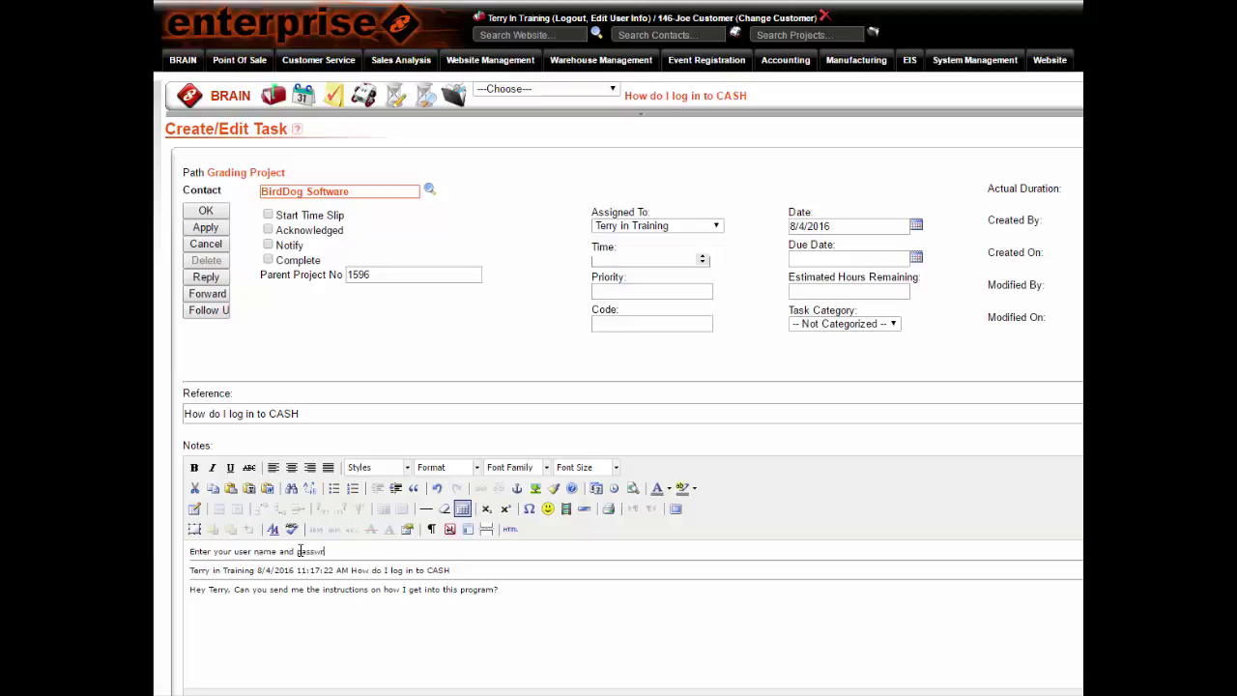
{"action": "key", "text": "BackSpace"}
{"action": "key", "text": "BackSpace"}
{"action": "type", "text": "o"}
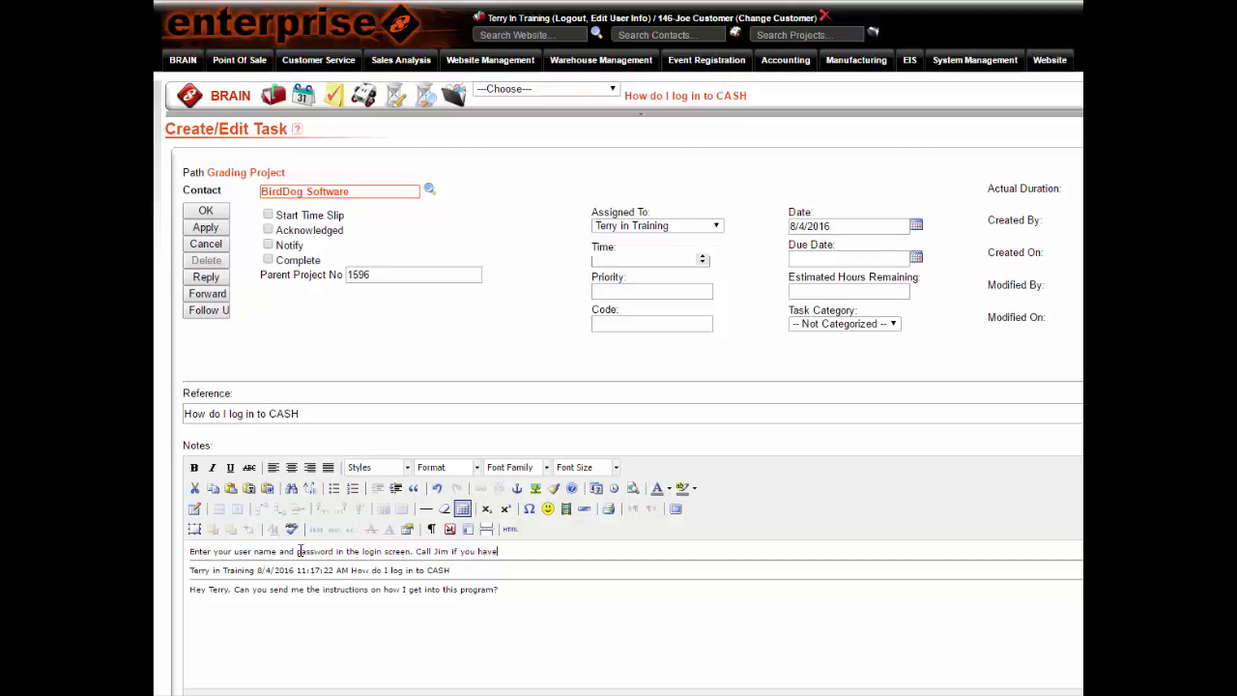
{"action": "type", "text": "otten your sign in credentials."}
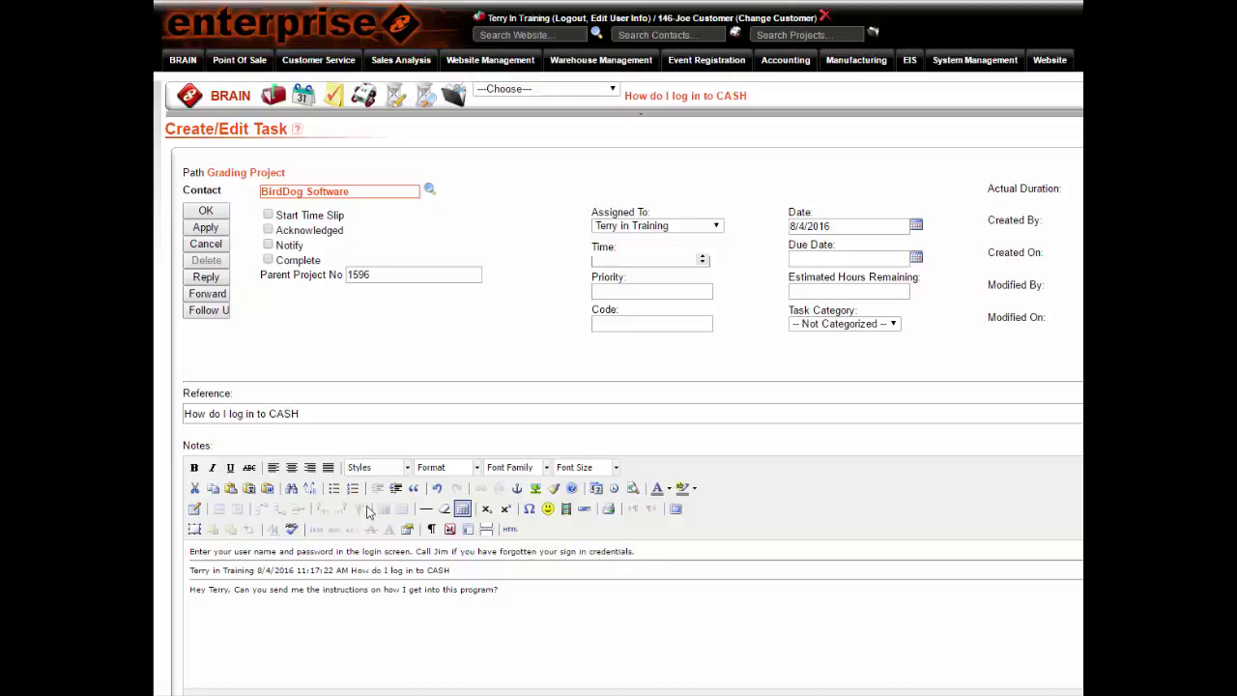
{"action": "left_click", "coordinate": [206, 277]}
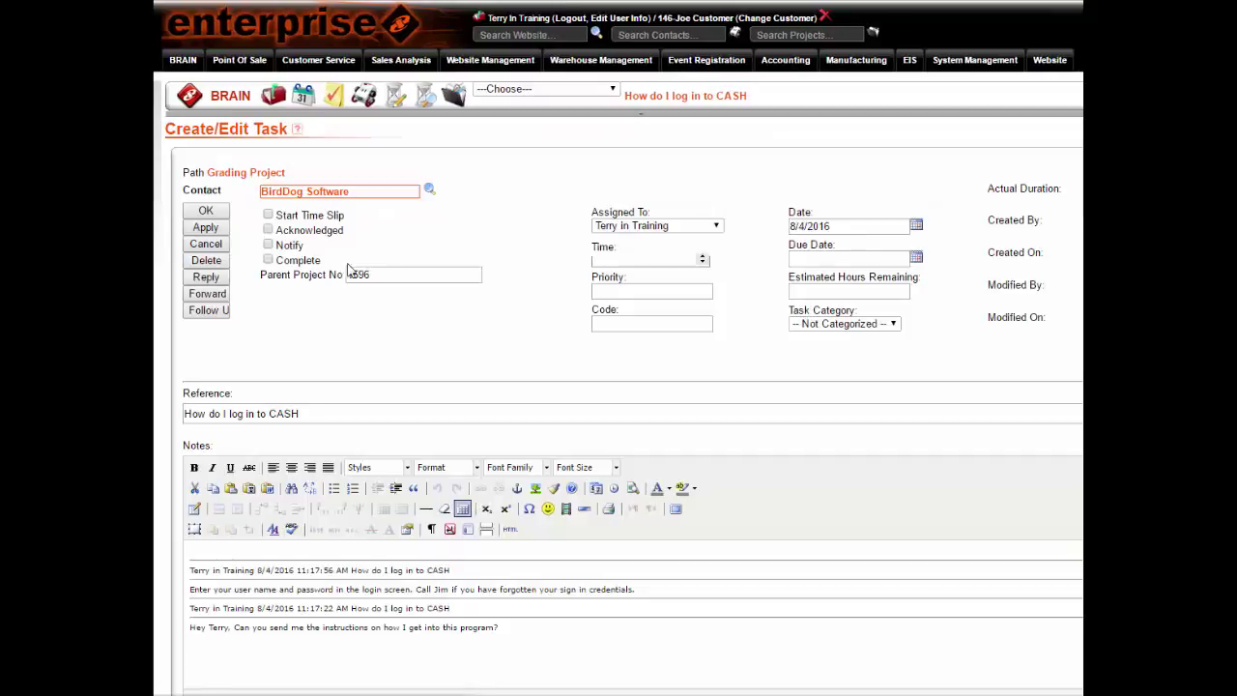
Step: Assign the How do I log in to CASH reply to the first person listed and save it
{"action": "left_click", "coordinate": [717, 228]}
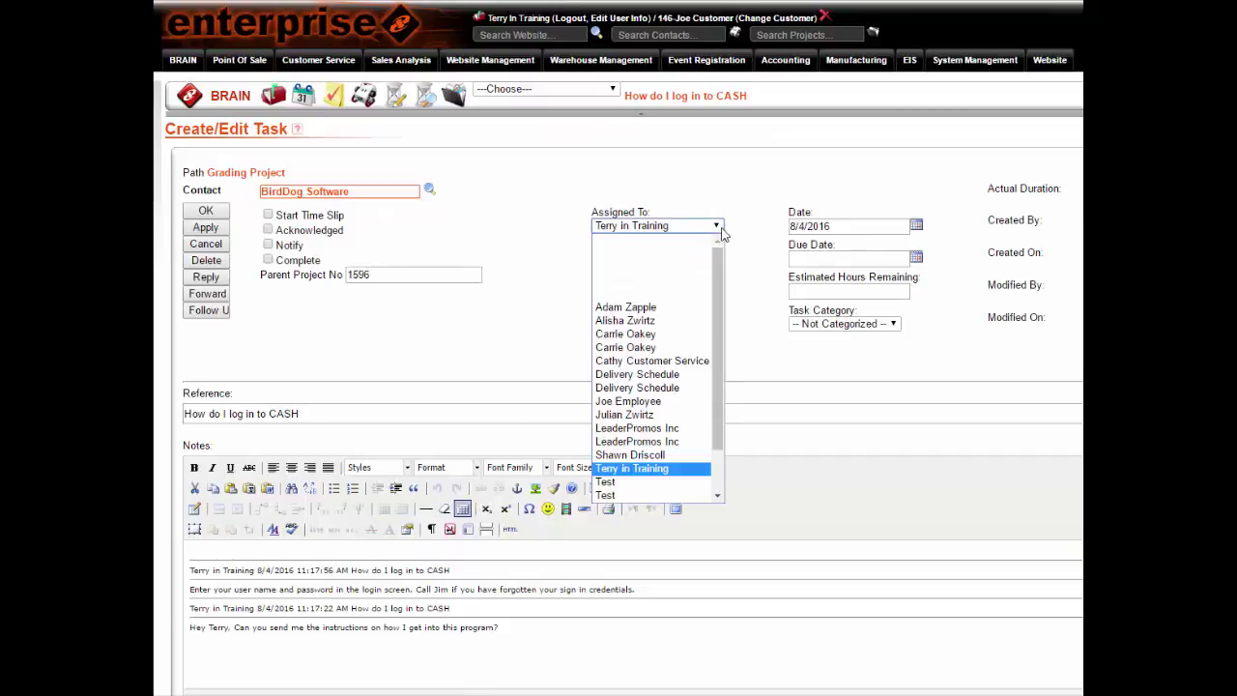
{"action": "left_click", "coordinate": [625, 306]}
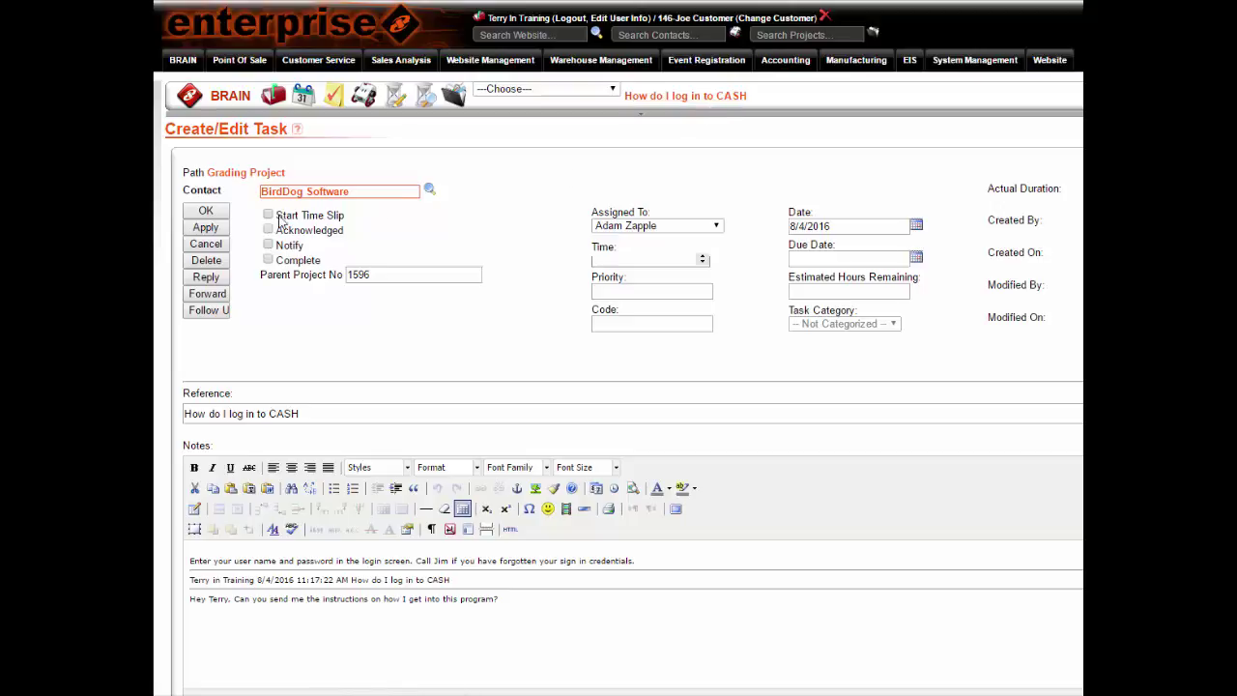
{"action": "left_click", "coordinate": [205, 211]}
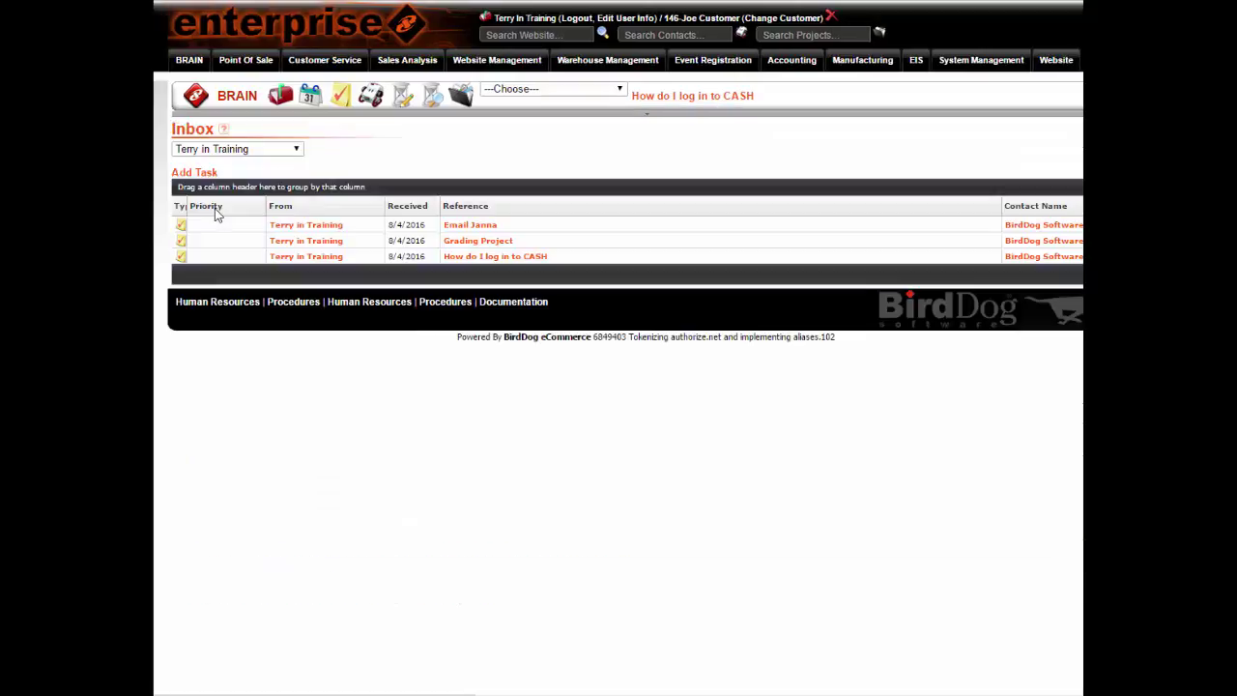
Step: Show the reply assignee's inbox and delete the Office Appreciation Day task from it, confirming the deletion
{"action": "left_click", "coordinate": [297, 152]}
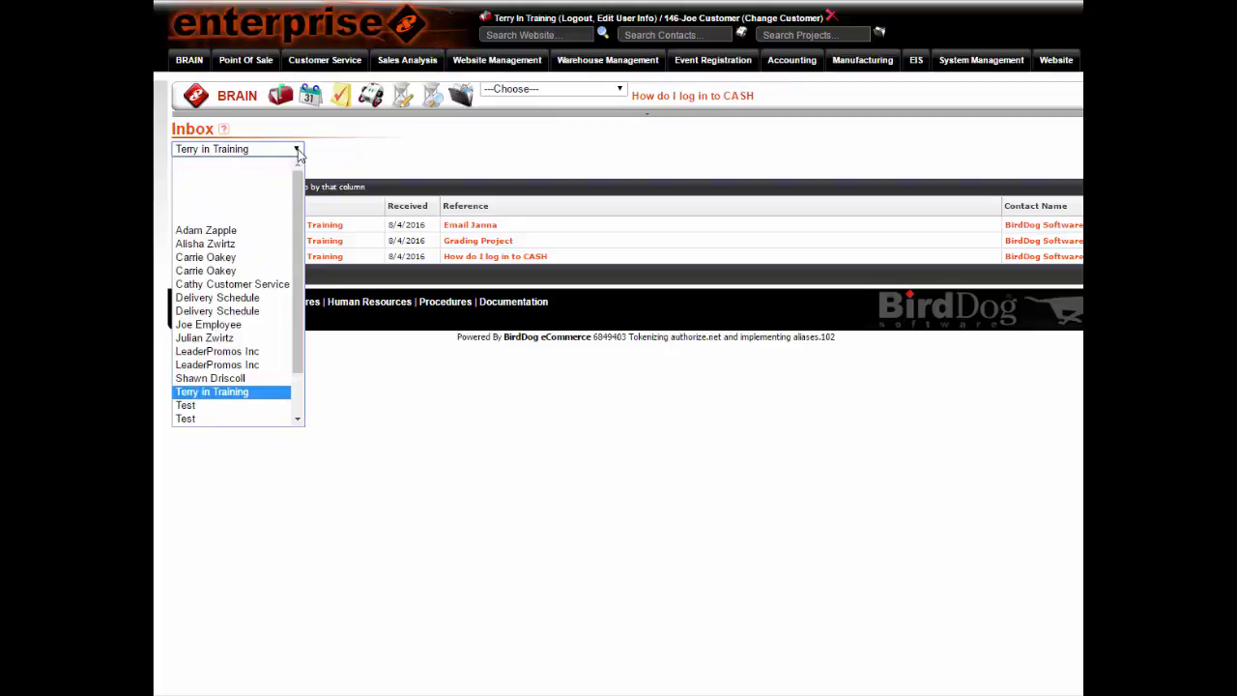
{"action": "left_click", "coordinate": [233, 230]}
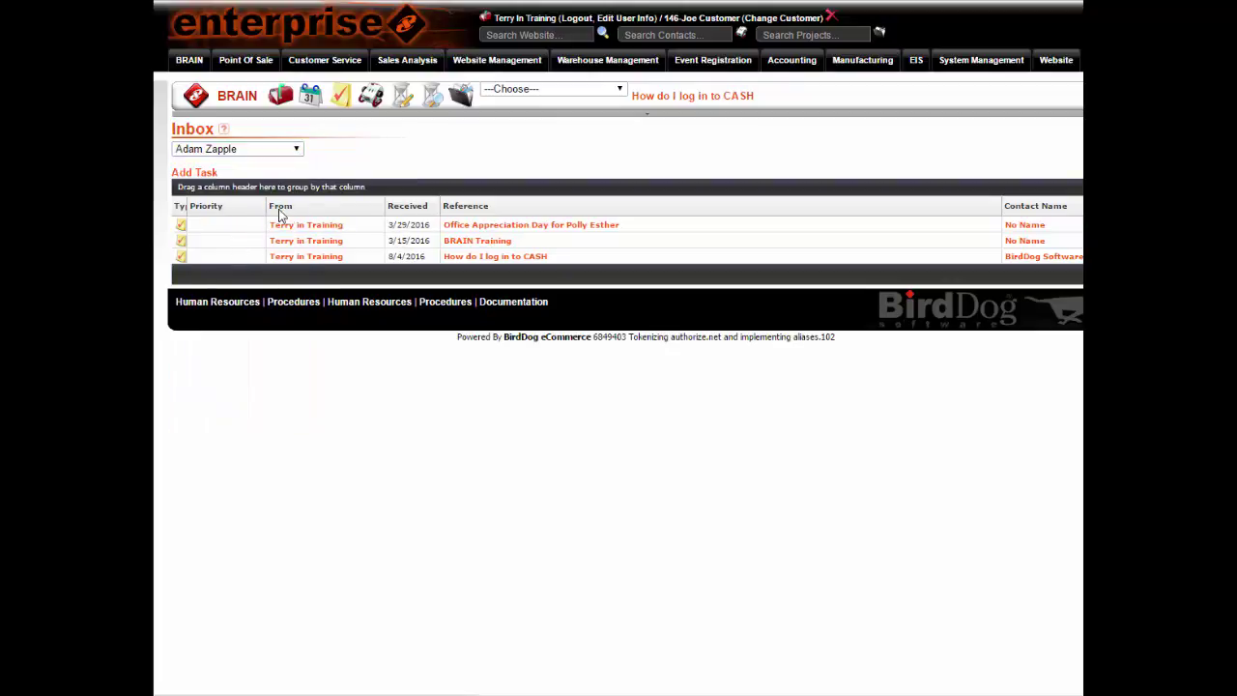
{"action": "left_click", "coordinate": [571, 226]}
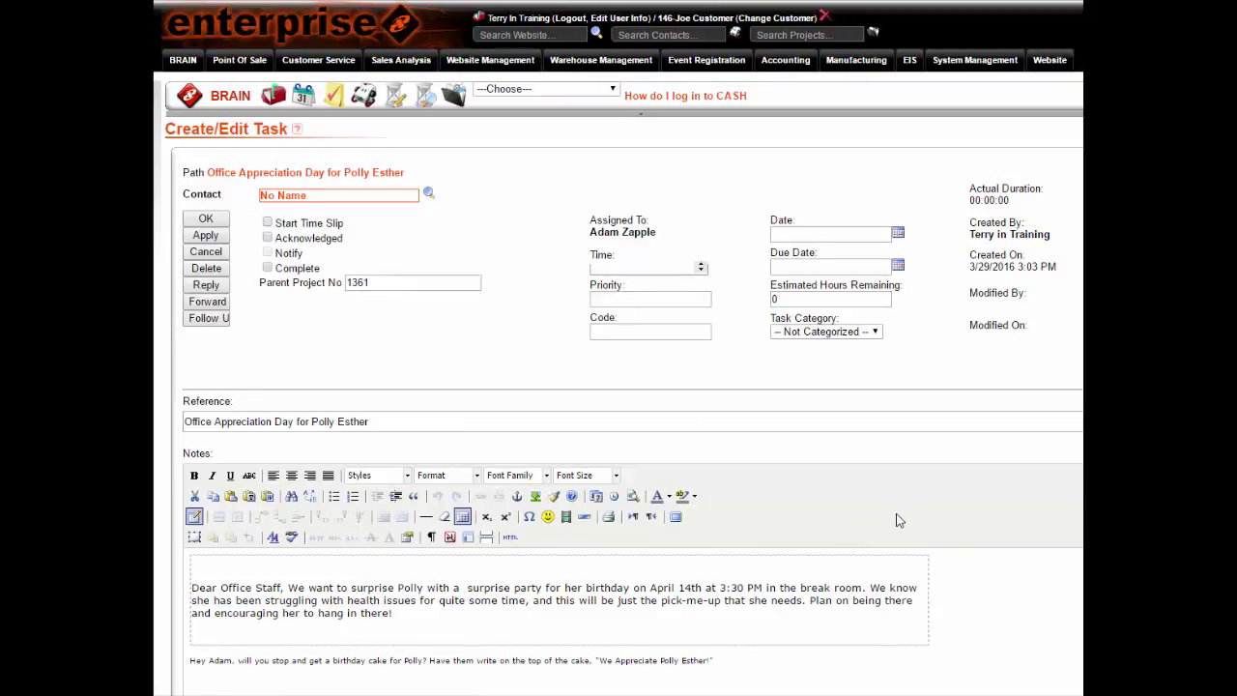
{"action": "left_click", "coordinate": [217, 269]}
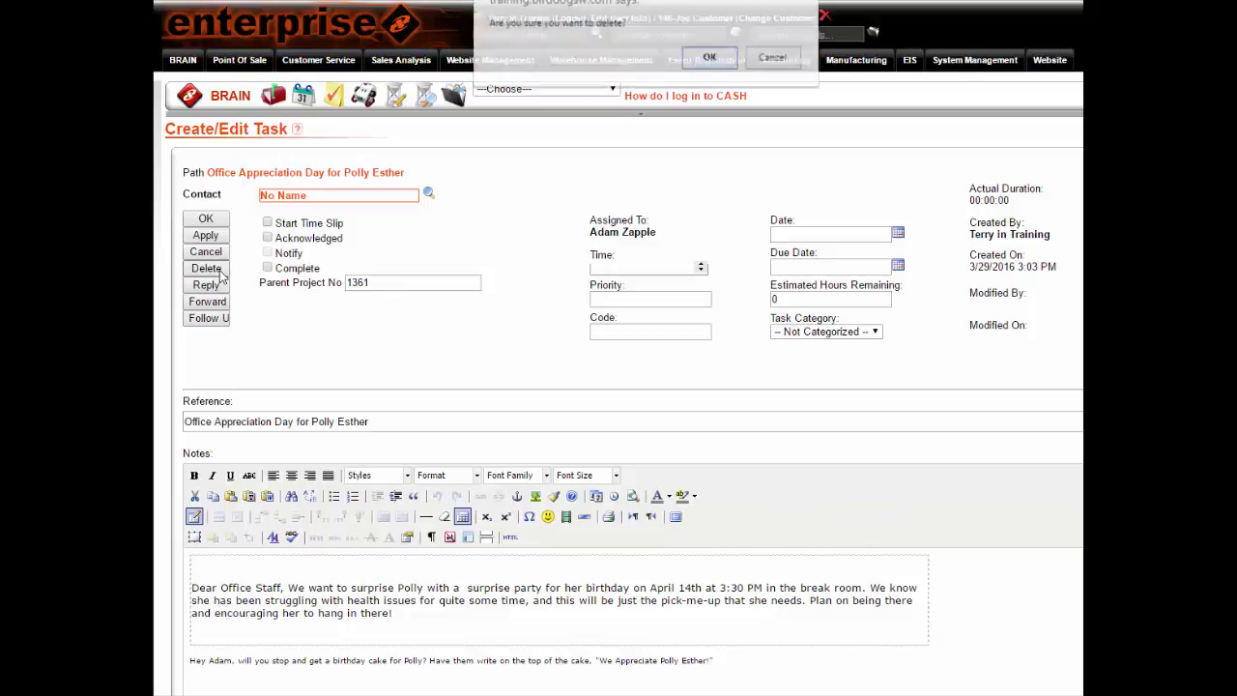
{"action": "left_click", "coordinate": [711, 57]}
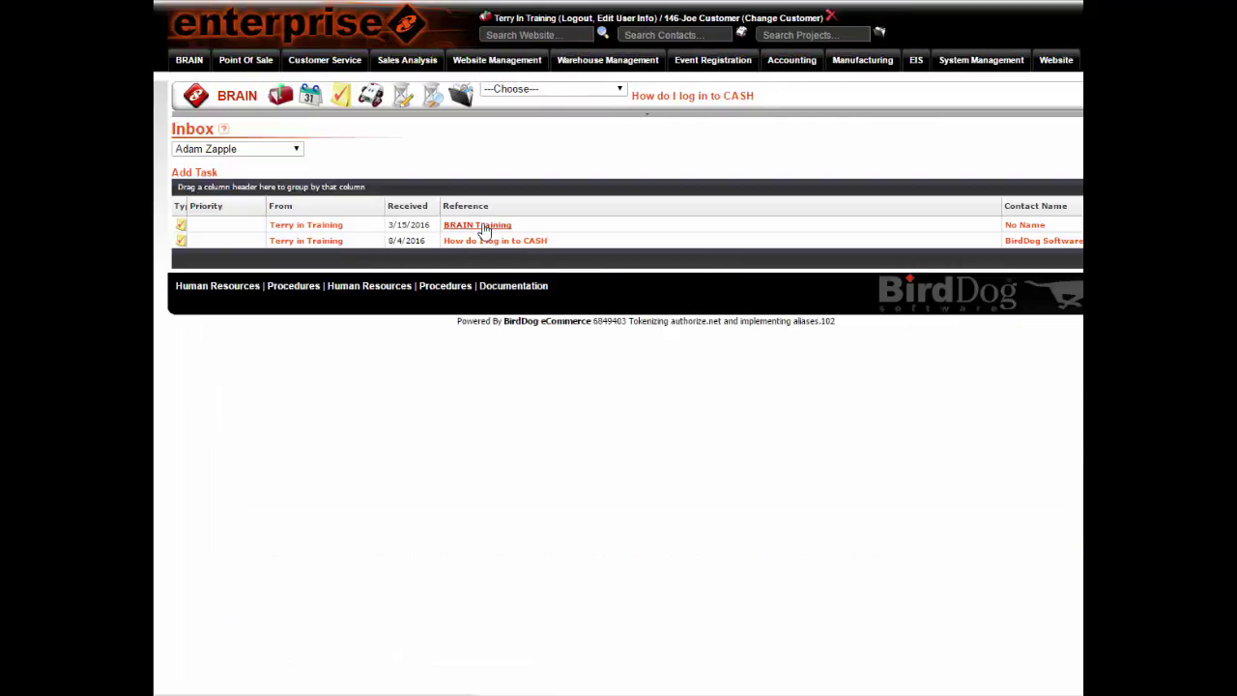
Step: Open the BRAIN Training task and switch the inbox back to the logged-in training user
{"action": "left_click", "coordinate": [486, 232]}
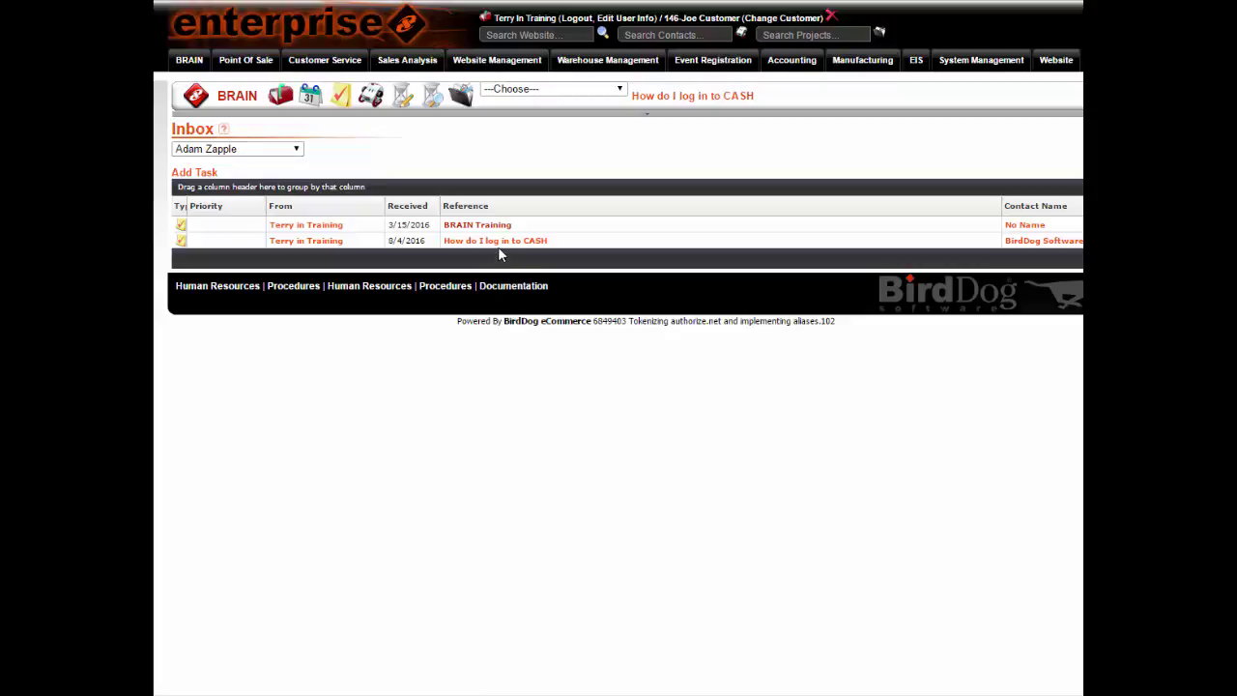
{"action": "left_click", "coordinate": [295, 149]}
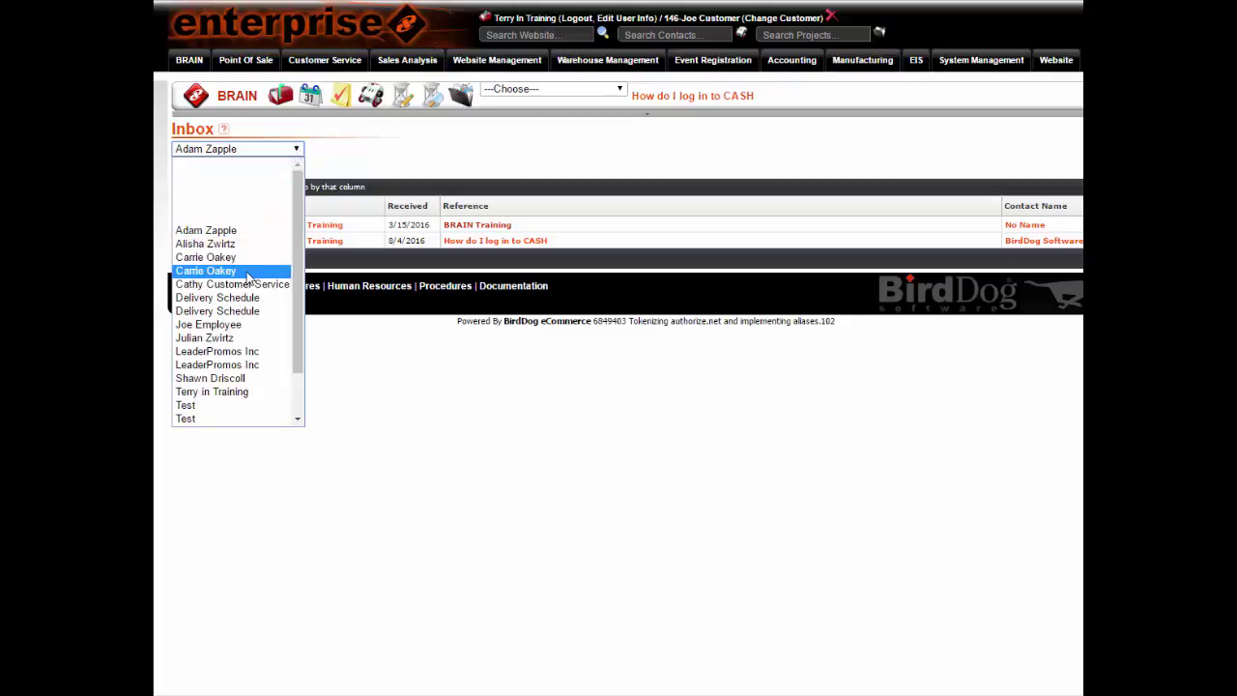
{"action": "left_click", "coordinate": [235, 391]}
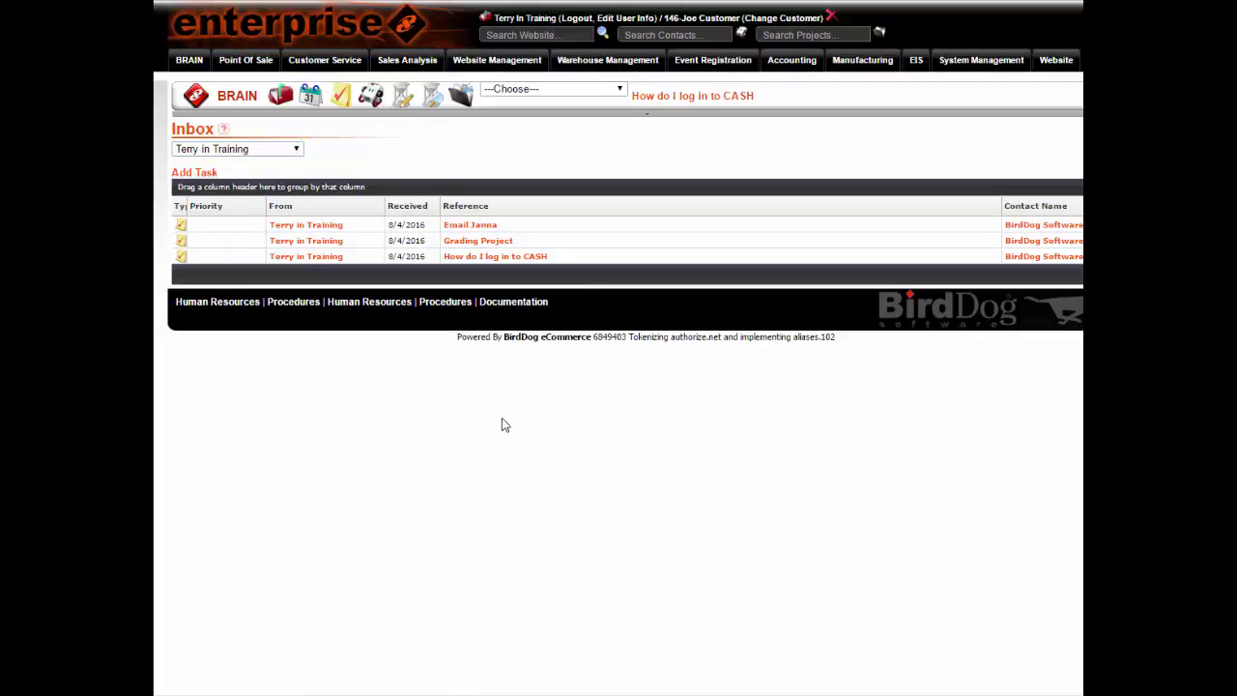
{"action": "left_click", "coordinate": [489, 231]}
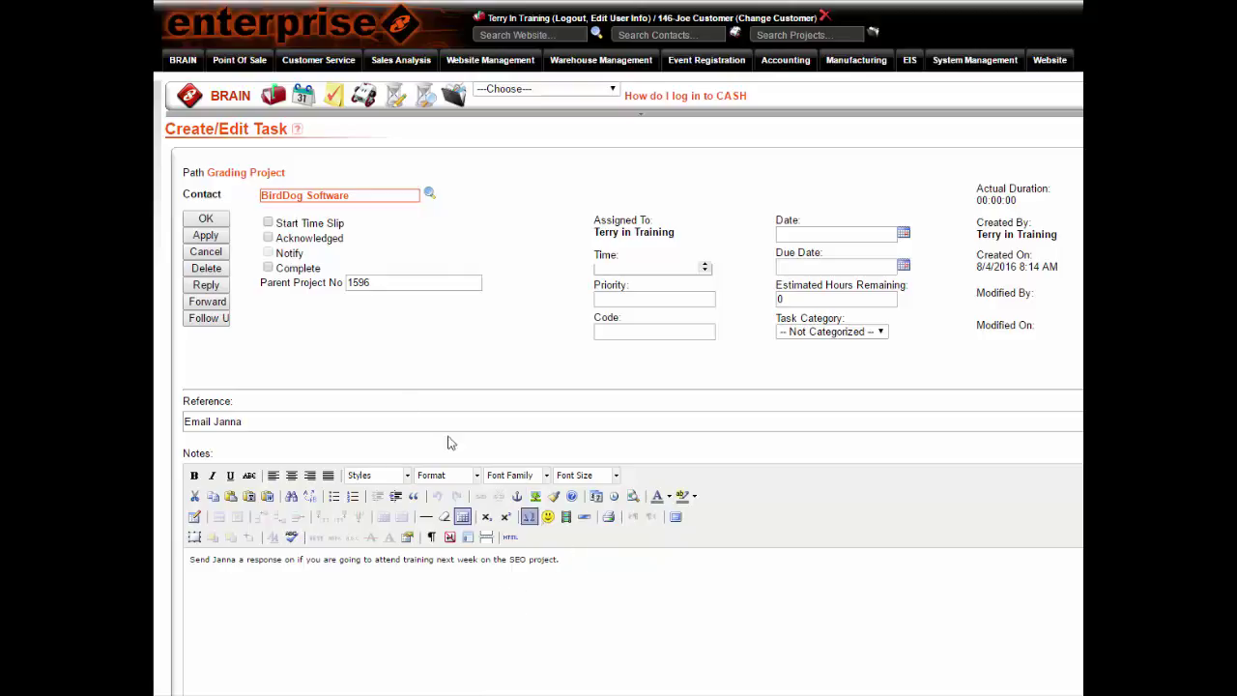
{"action": "left_click", "coordinate": [208, 286]}
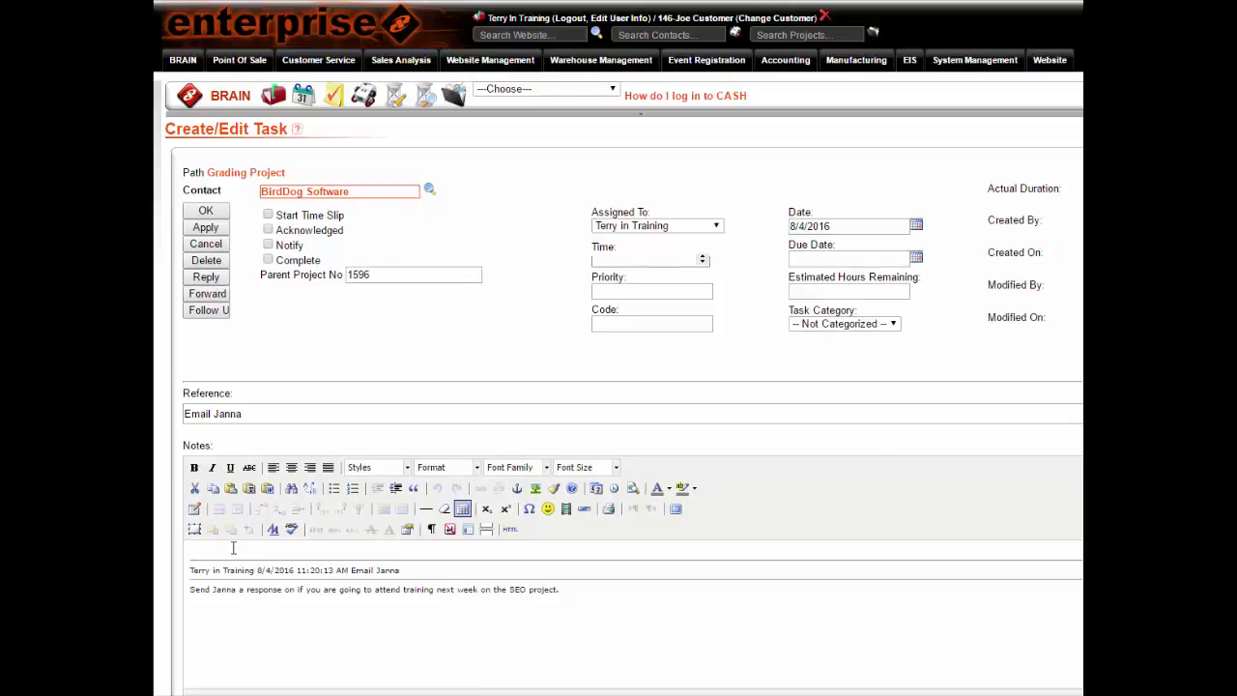
{"action": "type", "text": "I'll "}
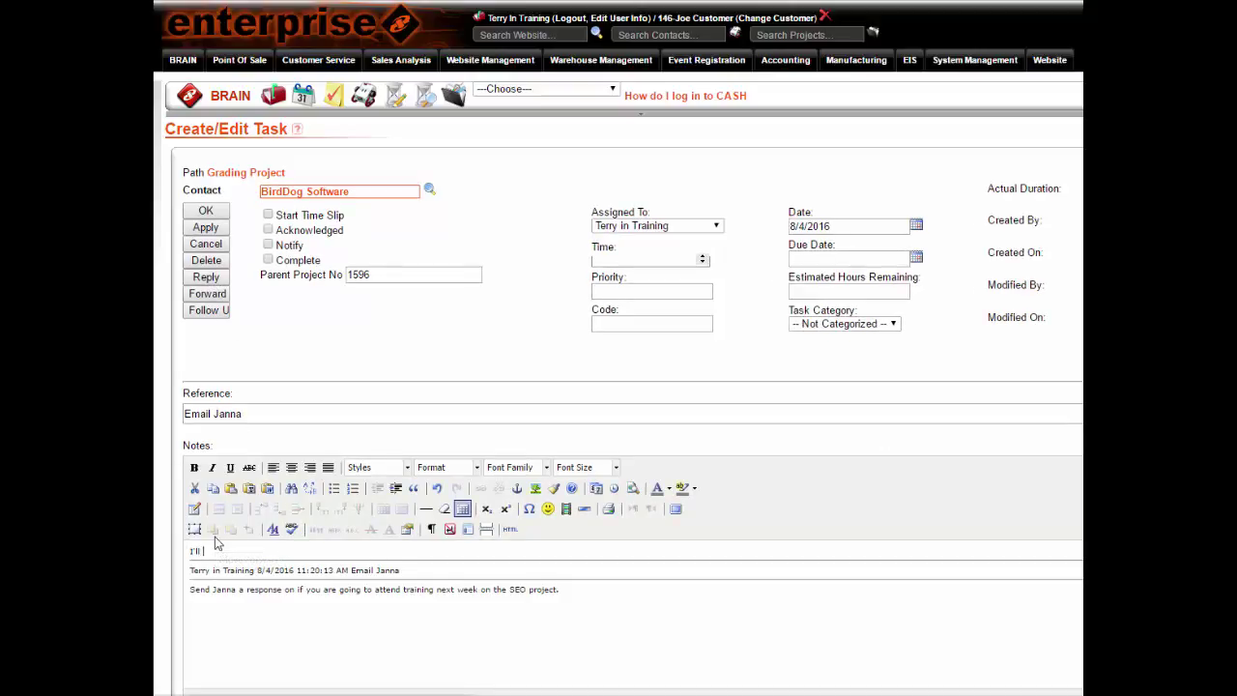
{"action": "type", "text": "w"}
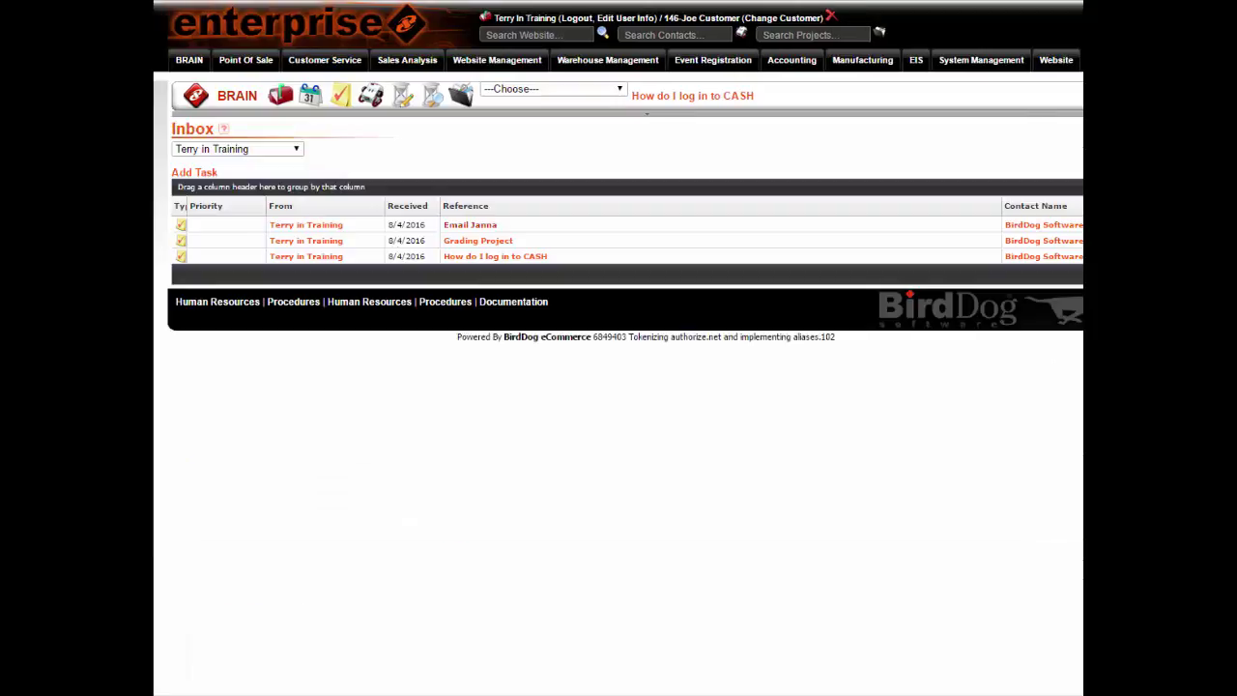
Step: Acknowledge the task about attending next week's SEO project training, write the reply "I'll be there." and save it
{"action": "left_click", "coordinate": [470, 228]}
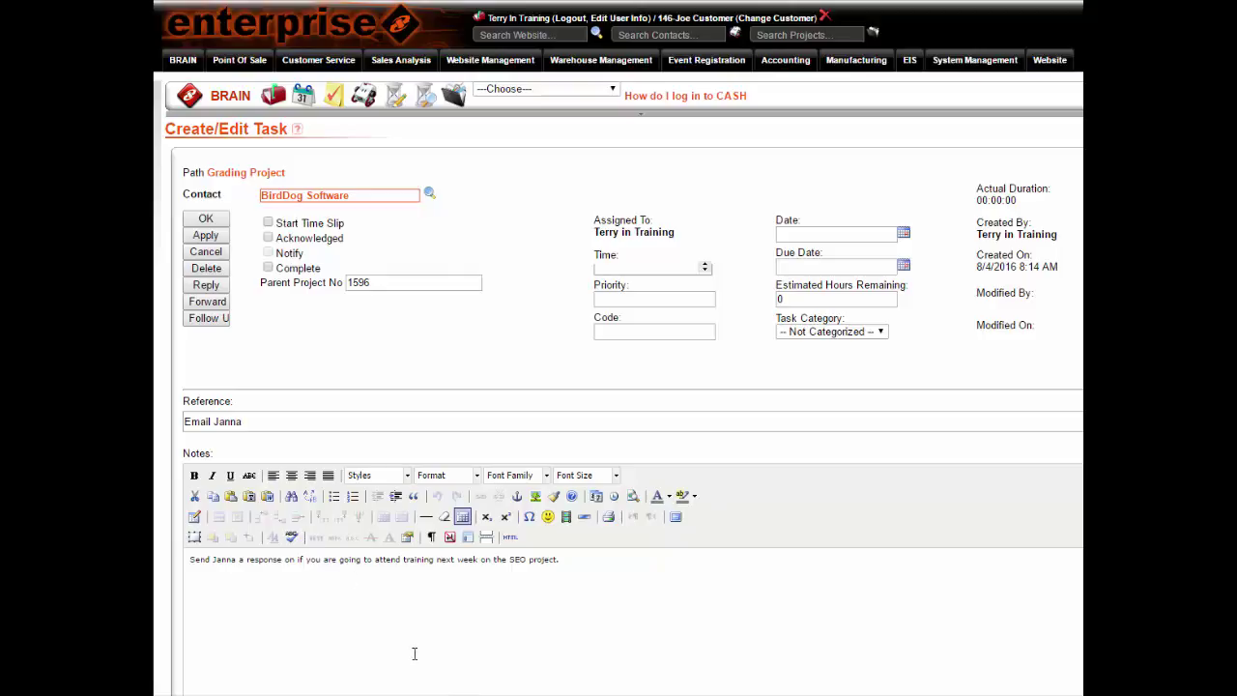
{"action": "left_click", "coordinate": [269, 238]}
{"action": "left_click", "coordinate": [205, 286]}
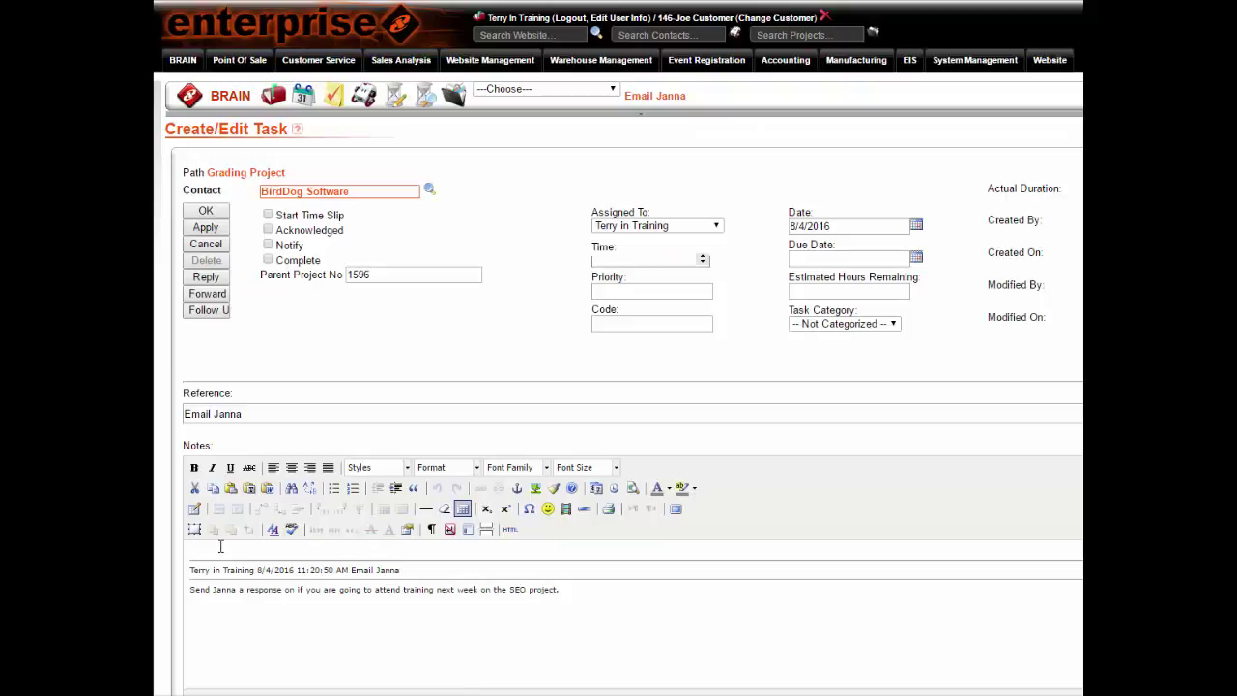
{"action": "type", "text": "I'll be there."}
{"action": "left_click", "coordinate": [208, 213]}
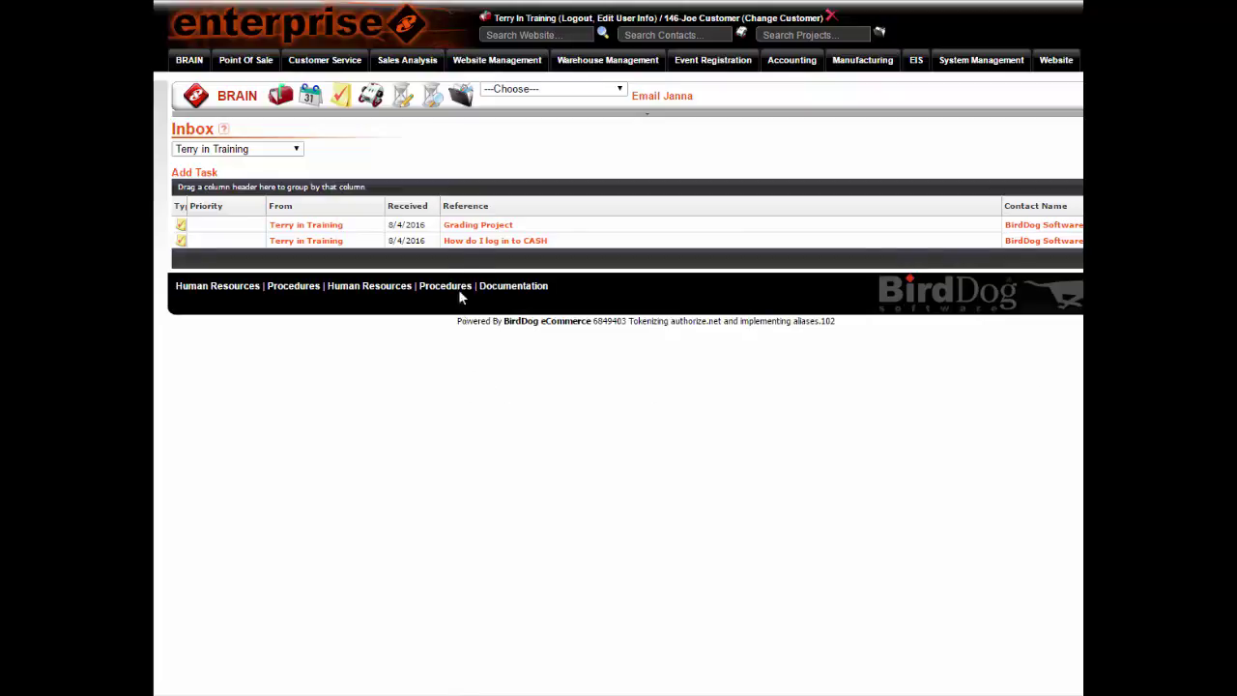
Step: Acknowledge the Grading Project task, schedule it for 08/15/2016 at 9:00 AM and save it
{"action": "left_click", "coordinate": [471, 225]}
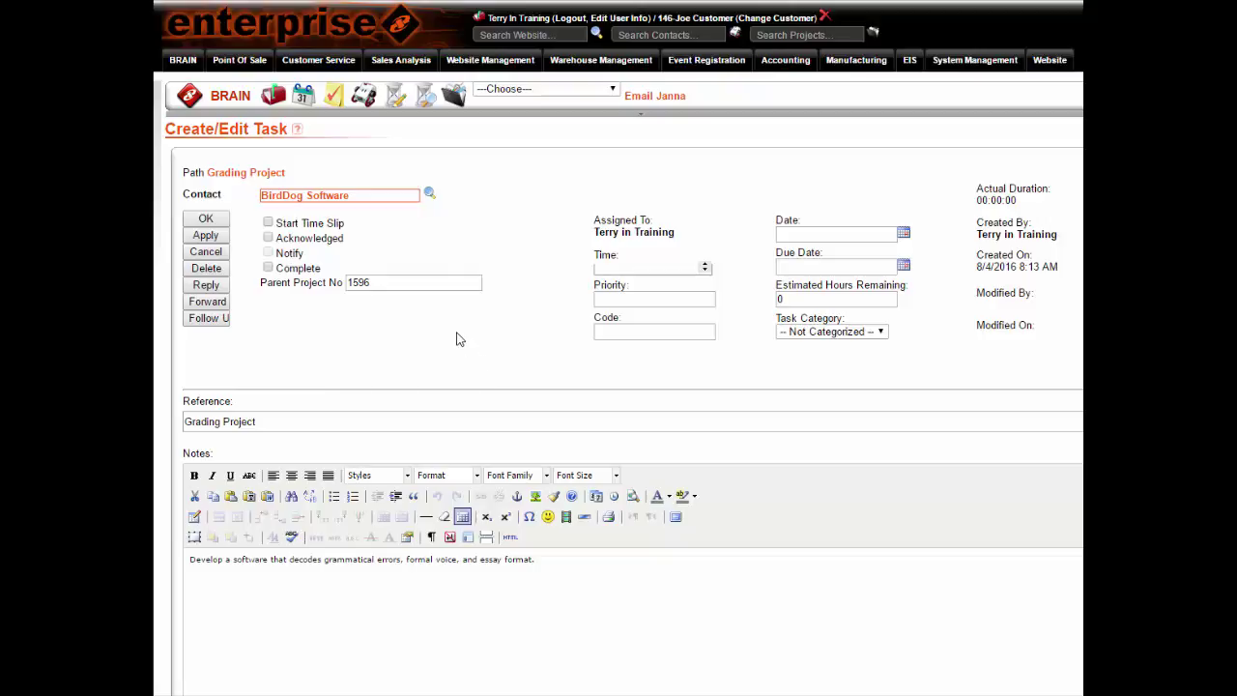
{"action": "left_click", "coordinate": [267, 238]}
{"action": "left_click", "coordinate": [902, 235]}
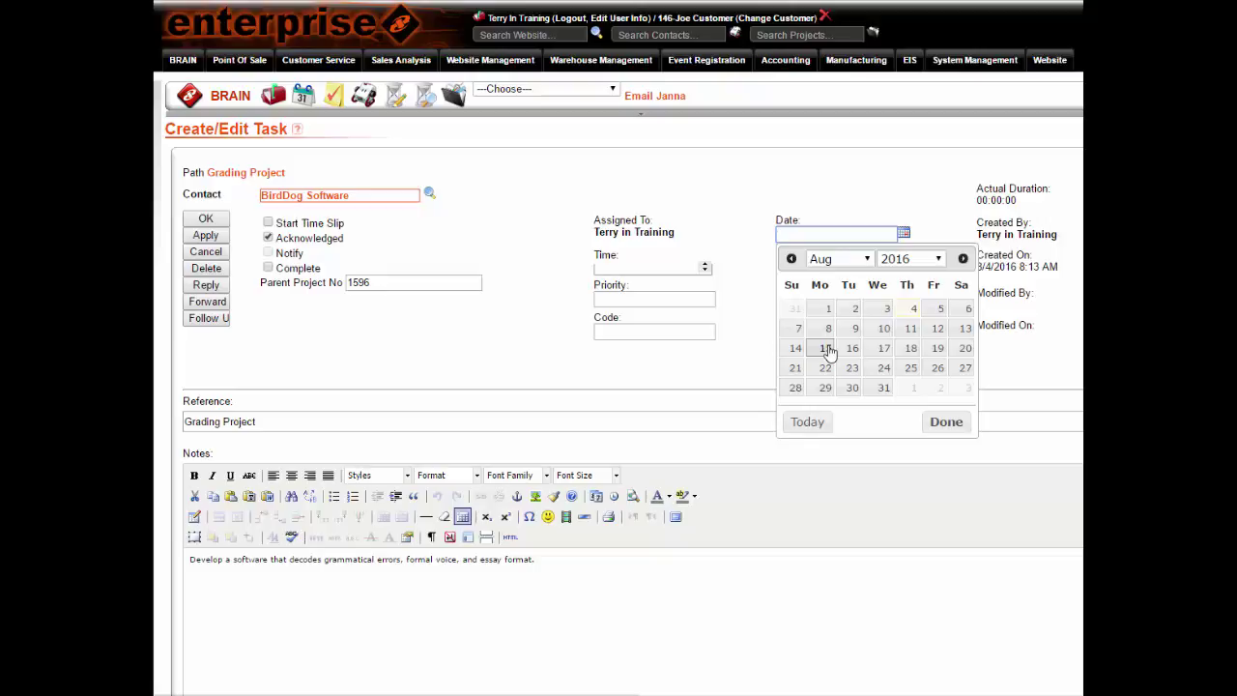
{"action": "left_click", "coordinate": [704, 266]}
{"action": "left_click", "coordinate": [707, 273]}
{"action": "left_click", "coordinate": [706, 274]}
{"action": "left_click", "coordinate": [706, 273]}
{"action": "left_click", "coordinate": [706, 273]}
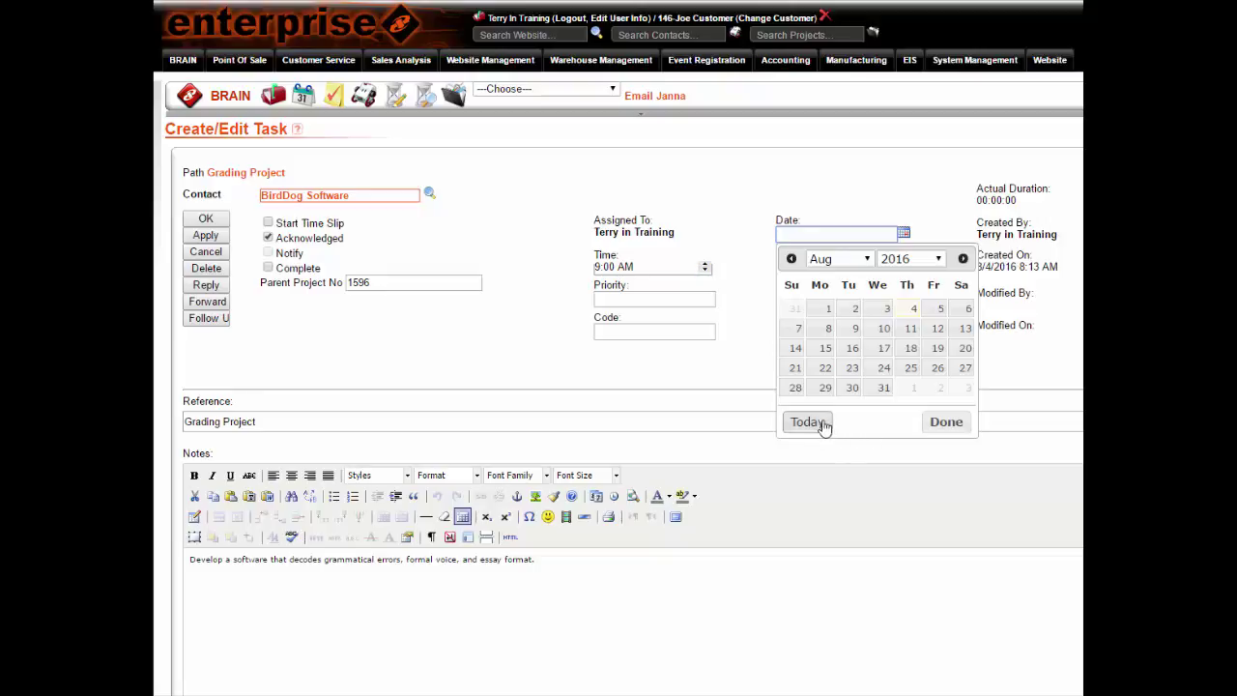
{"action": "left_click", "coordinate": [823, 350]}
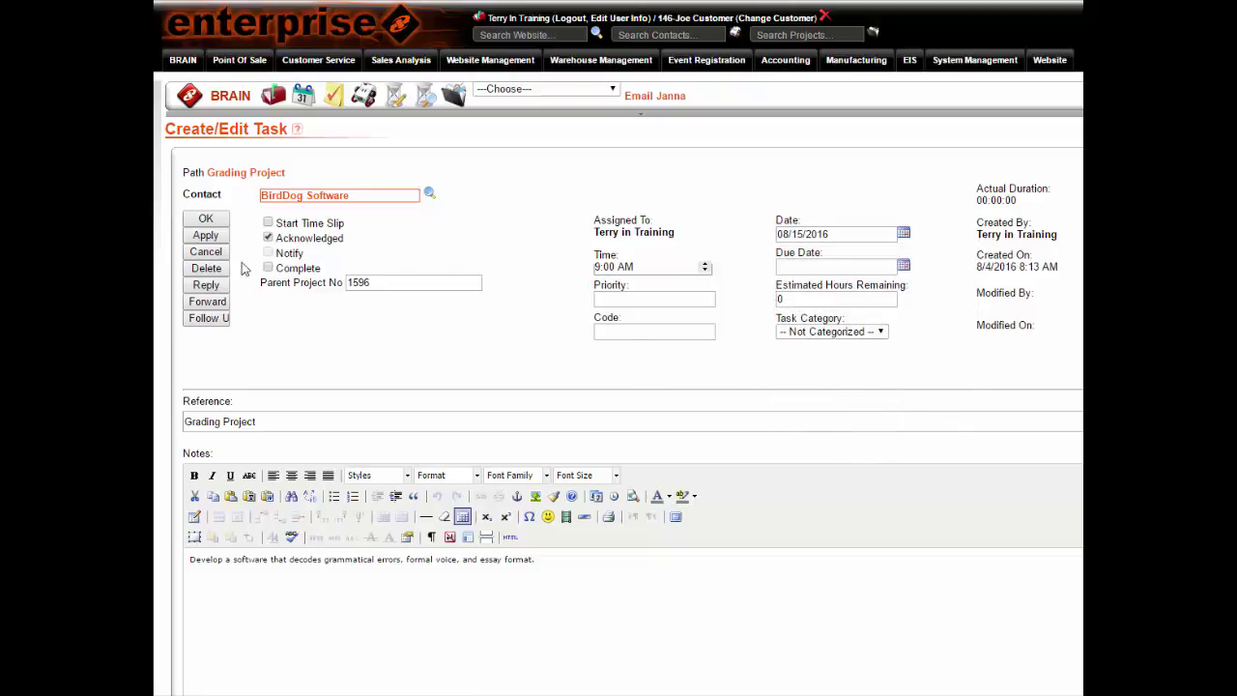
{"action": "left_click", "coordinate": [208, 219]}
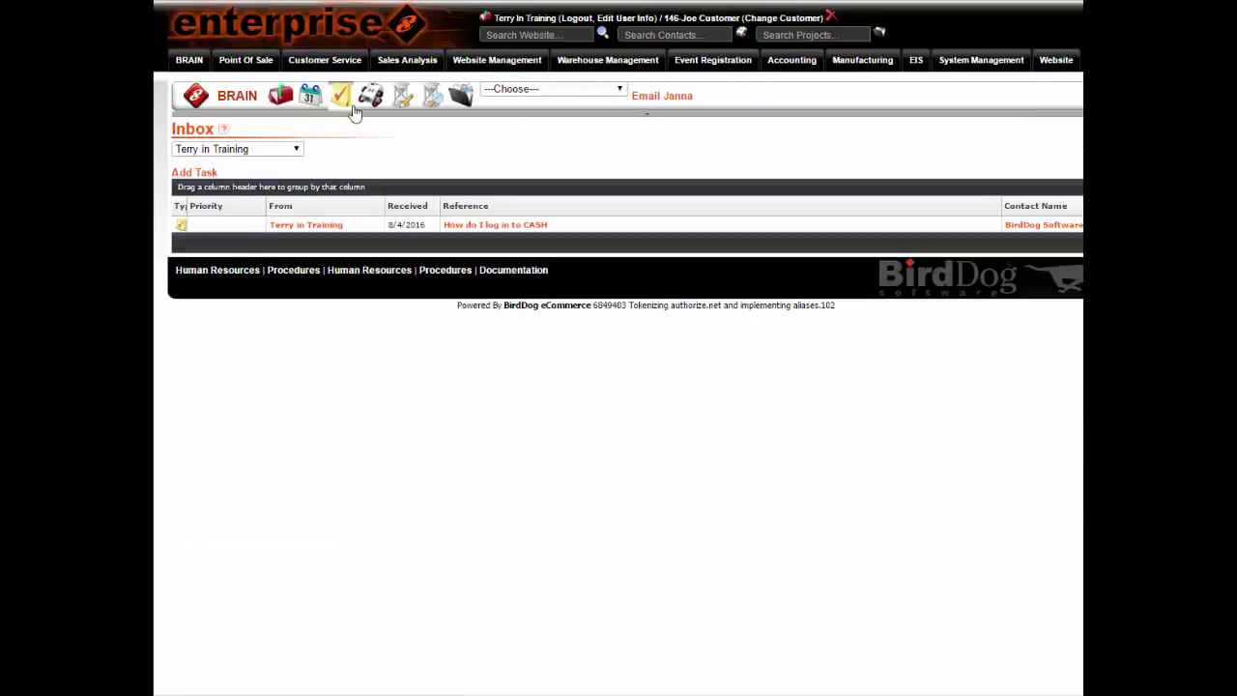
Step: Check the Grading Project entry in the calendar's month view for August 2016
{"action": "left_click", "coordinate": [309, 100]}
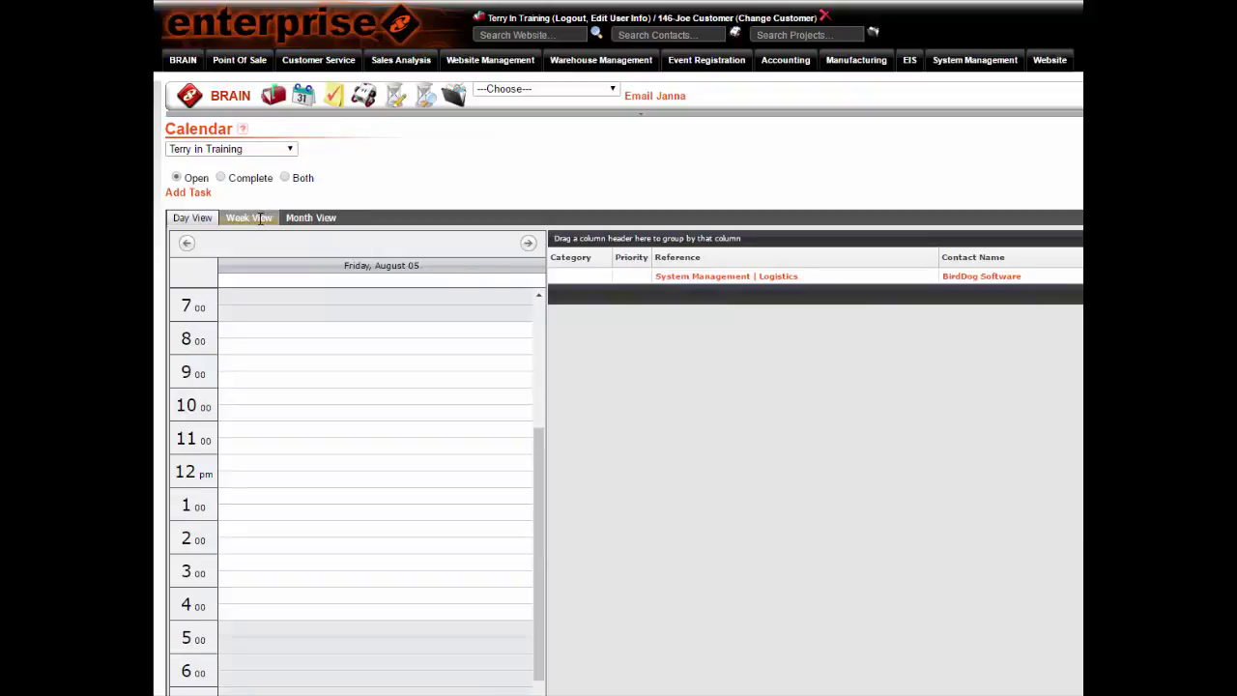
{"action": "left_click", "coordinate": [290, 217]}
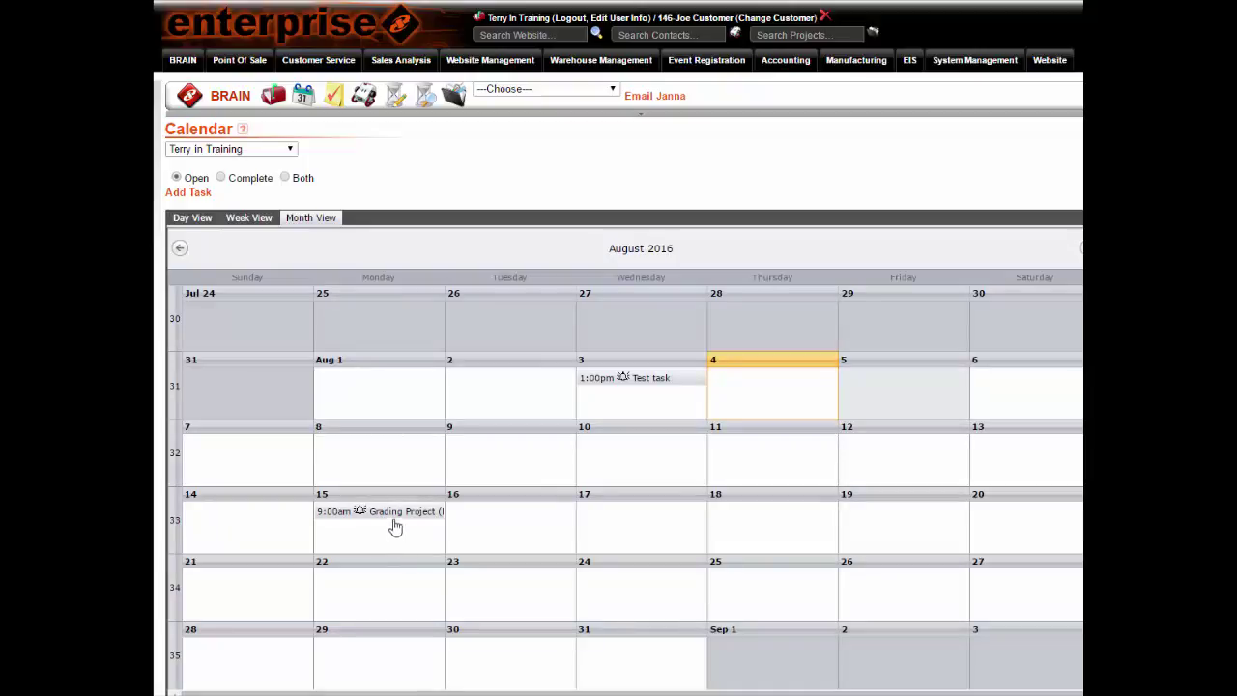
Step: Return to the inbox and open the remaining How do I log in to CASH task
{"action": "left_click", "coordinate": [274, 98]}
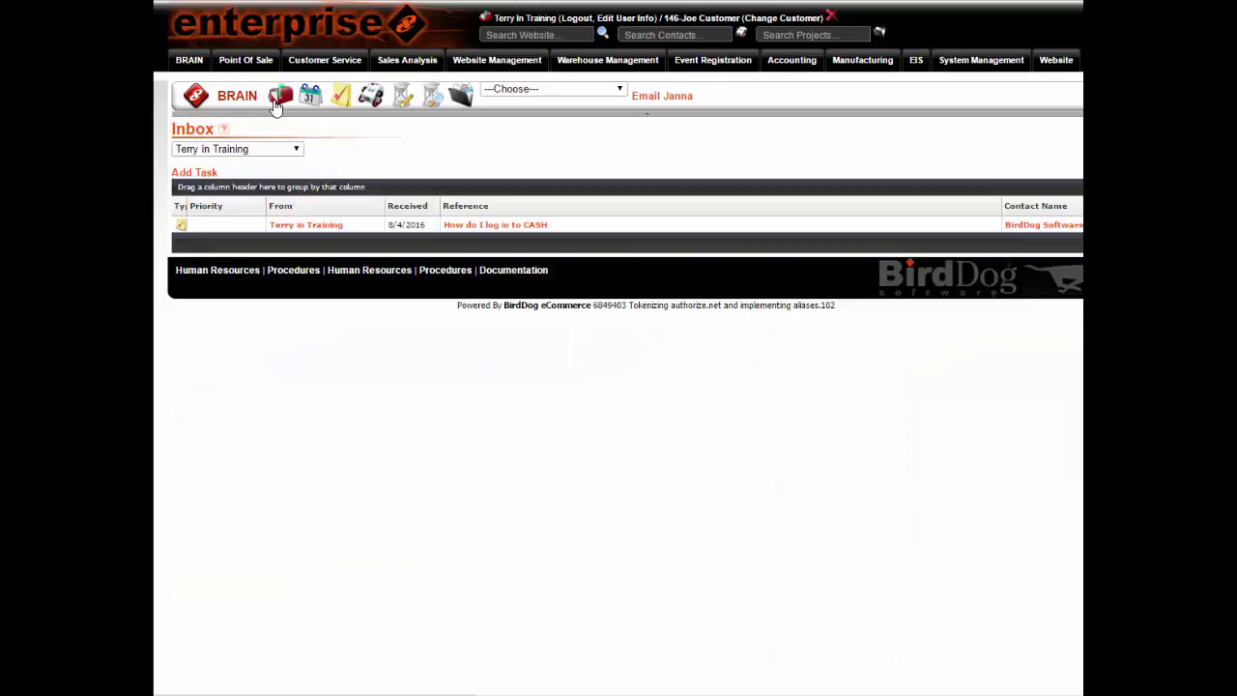
{"action": "left_click", "coordinate": [503, 232]}
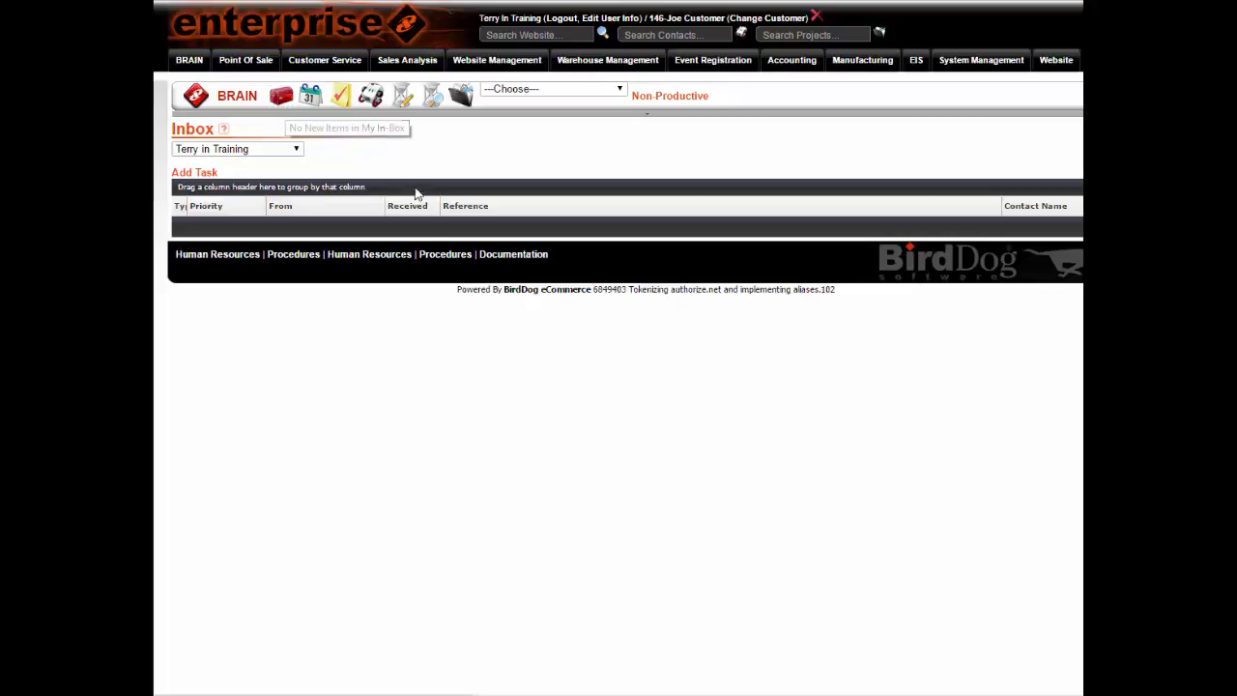
Step: Review the scheduled tasks in the calendar's month view and return to the day view
{"action": "left_click", "coordinate": [310, 98]}
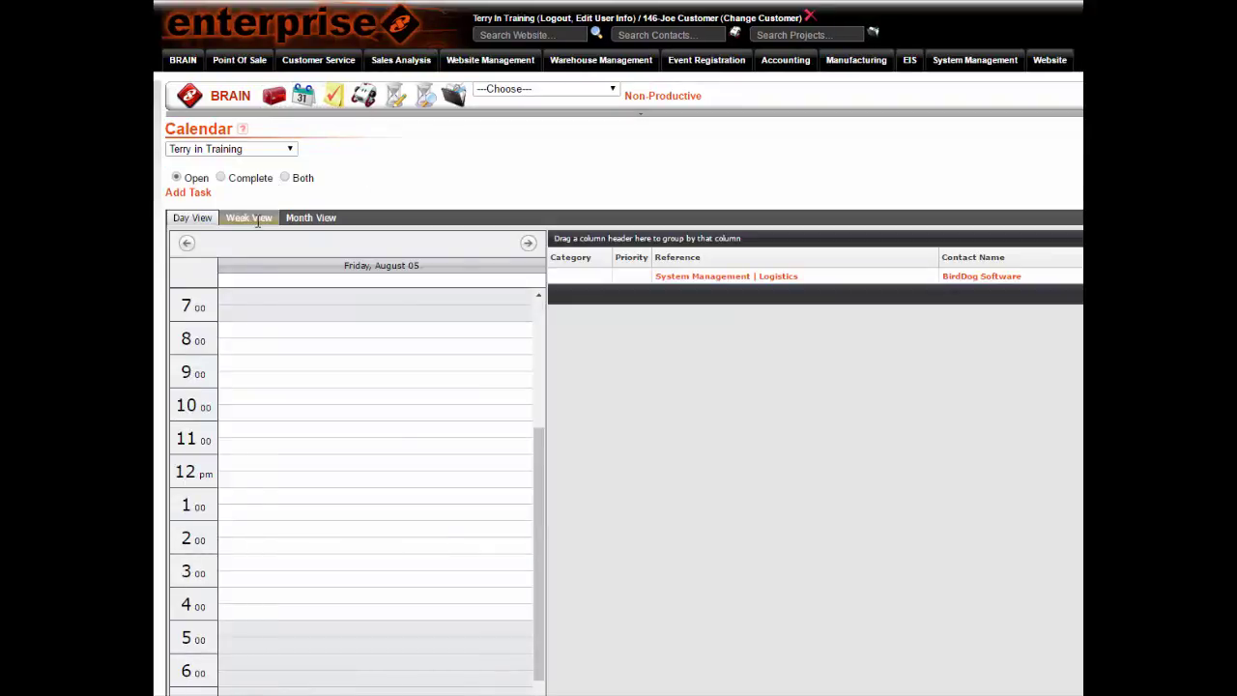
{"action": "left_click", "coordinate": [311, 217]}
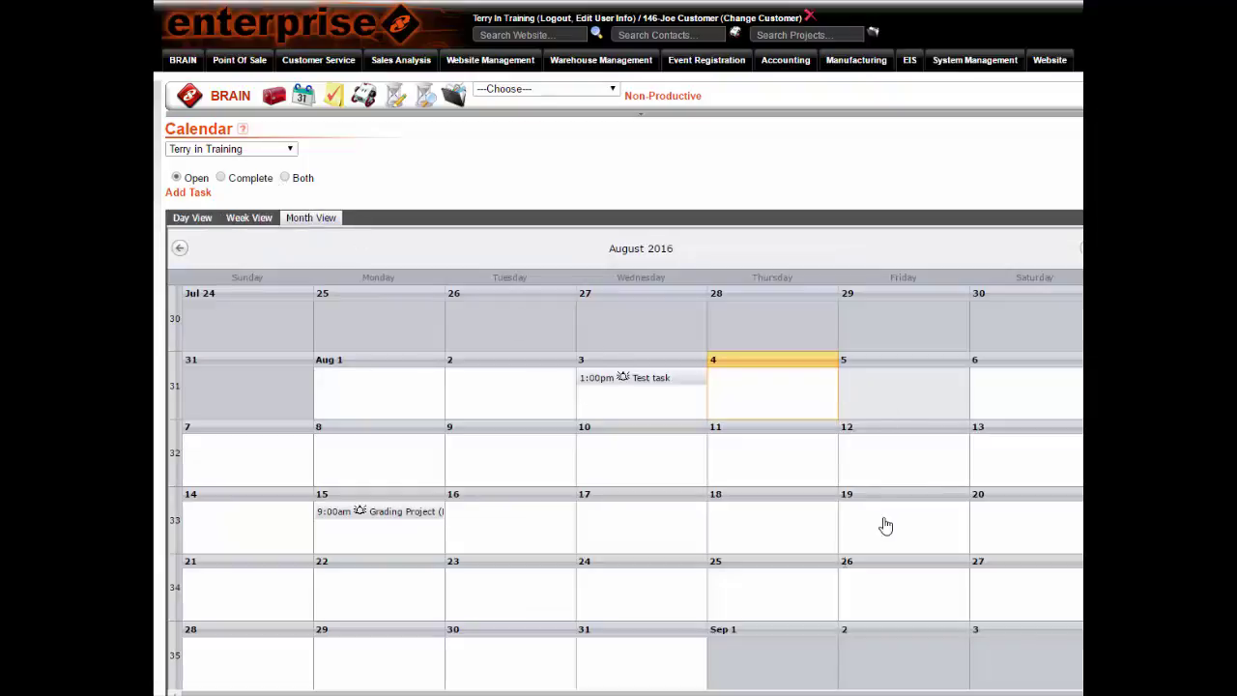
{"action": "left_click", "coordinate": [205, 218]}
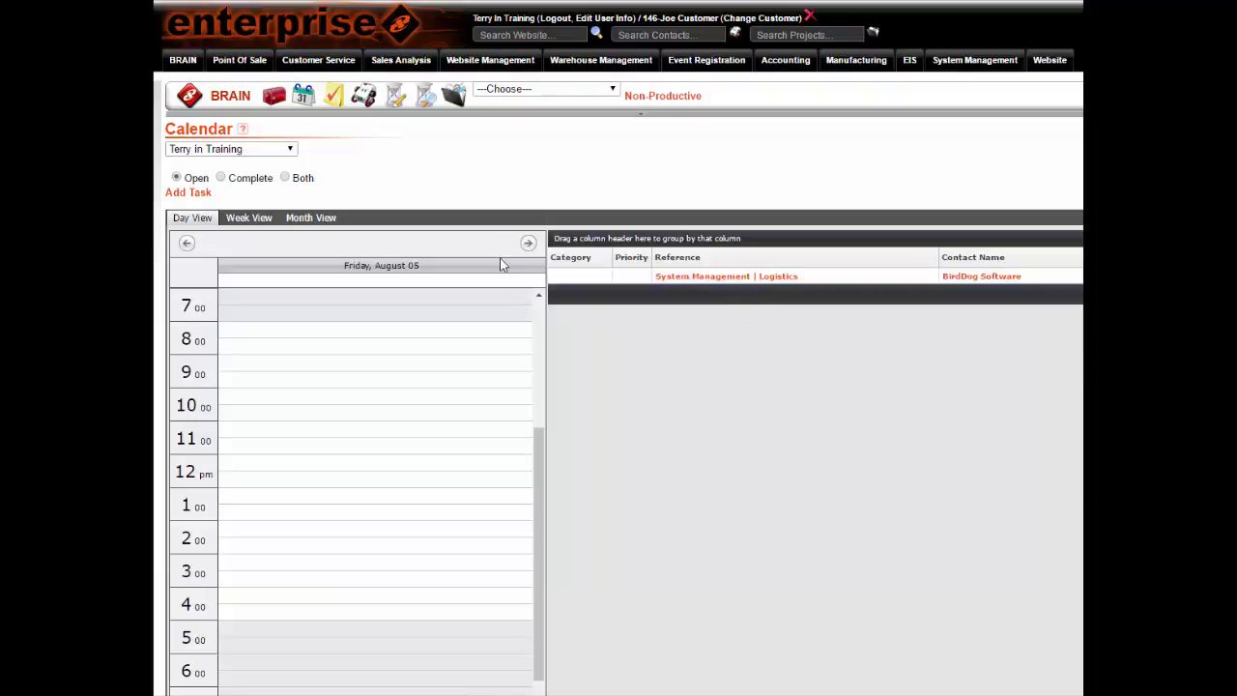
Step: Examine the calendar's day schedule and unscheduled tasks, and open the task list
{"action": "left_click", "coordinate": [333, 95]}
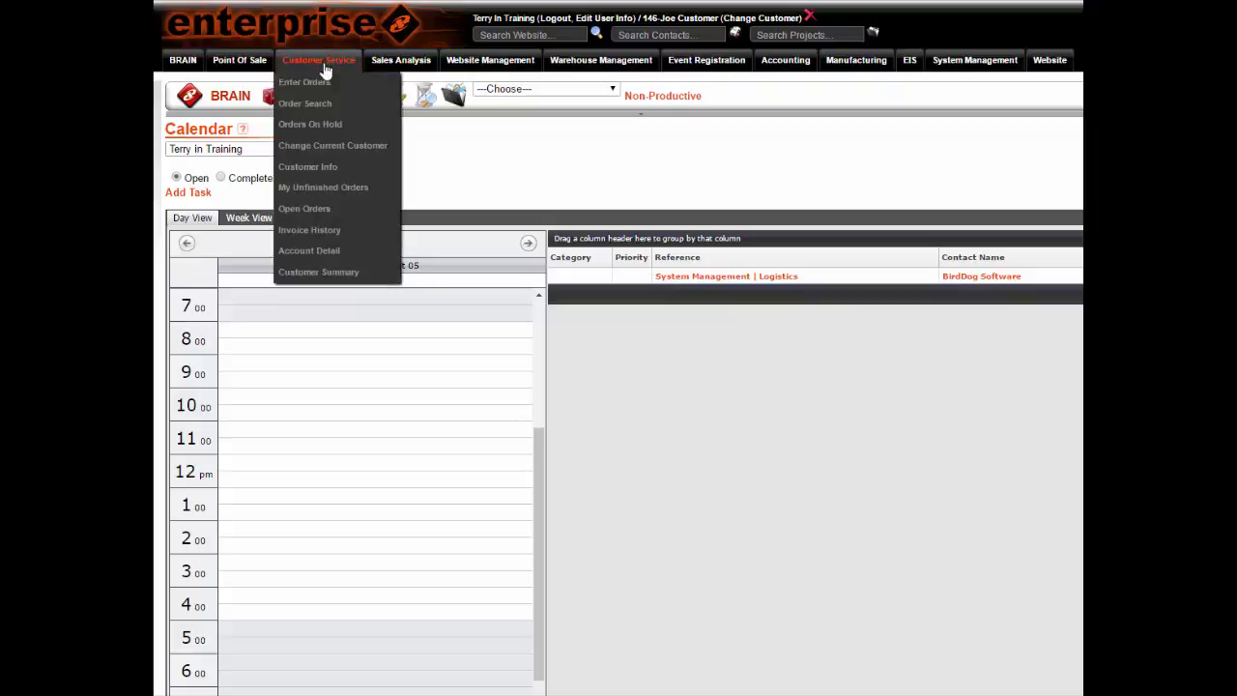
{"action": "left_click", "coordinate": [302, 95]}
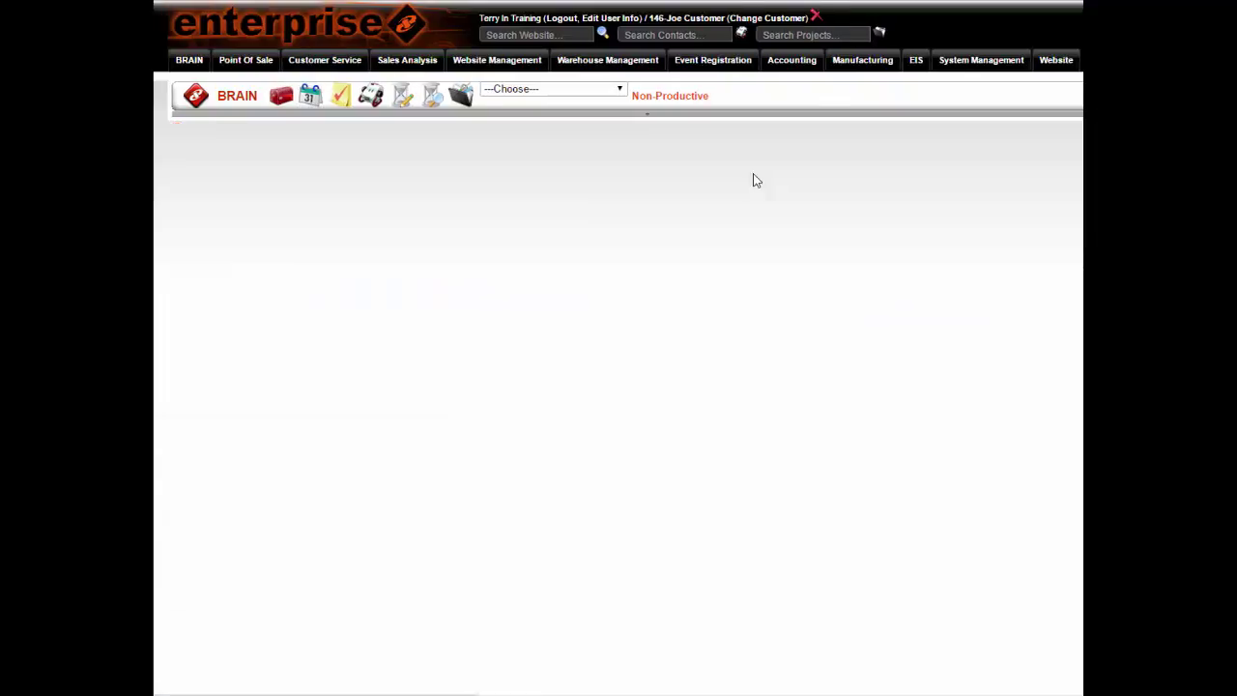
{"action": "mouse_move", "coordinate": [541, 533]}
{"action": "left_mouse_down"}
{"action": "mouse_move", "coordinate": [541, 455]}
{"action": "mouse_move", "coordinate": [542, 527]}
{"action": "left_mouse_up"}
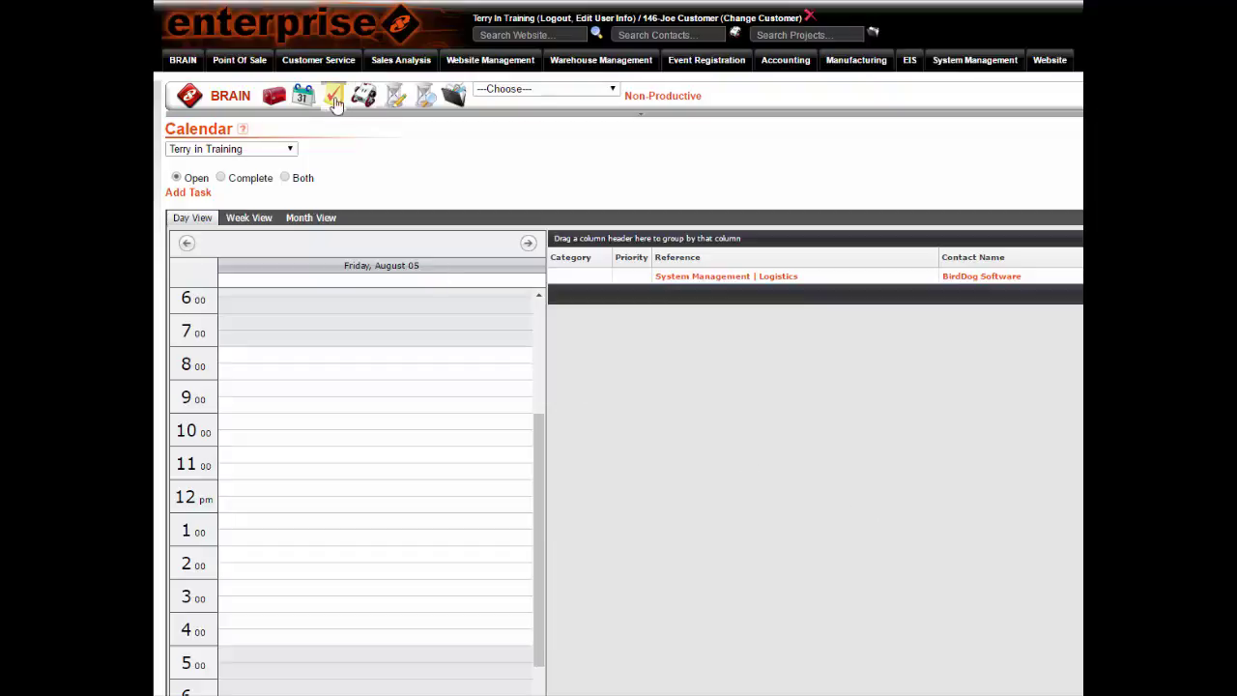
{"action": "left_click", "coordinate": [304, 97]}
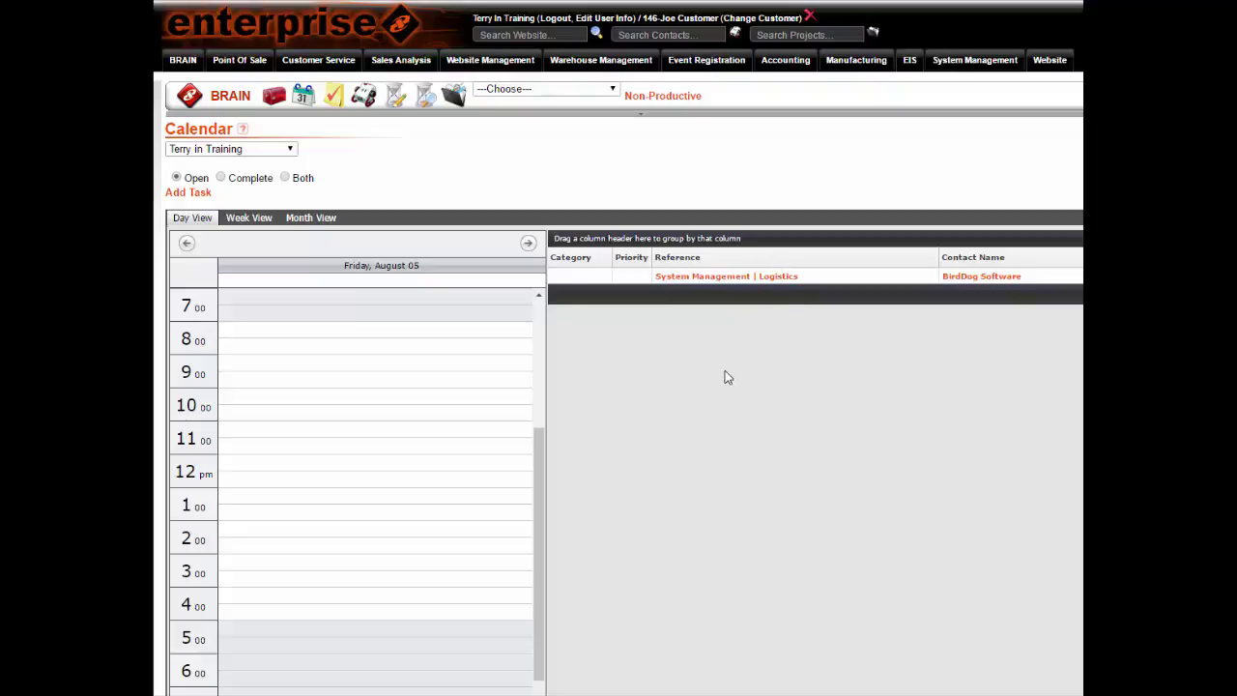
{"action": "left_click", "coordinate": [334, 96]}
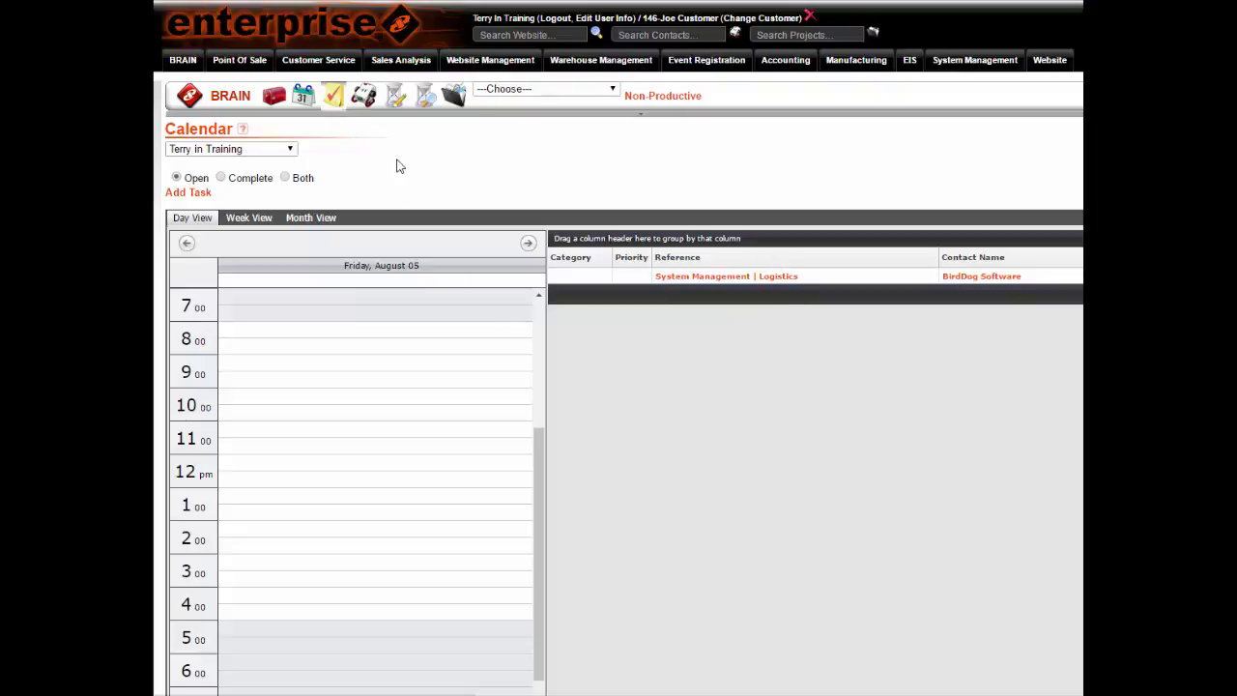